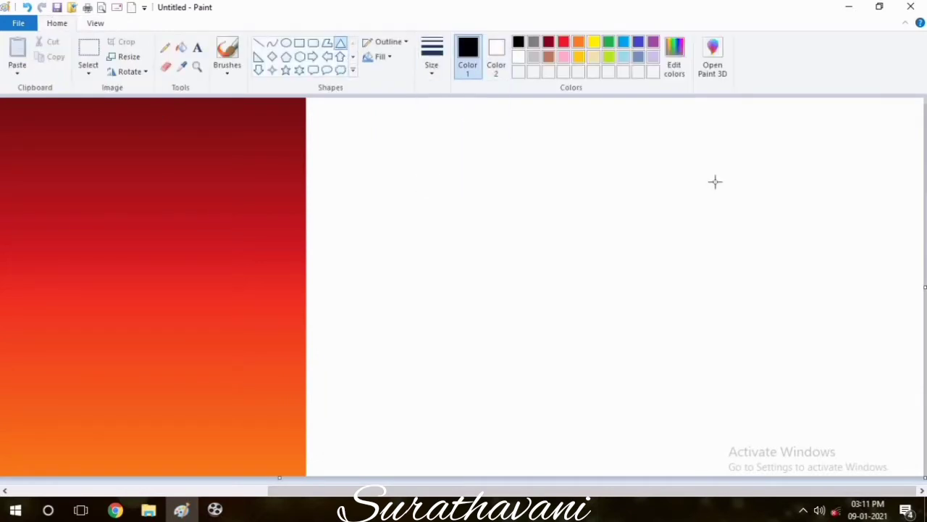
Step: Widen the canvas by extending the blank white area beside the red-orange gradient
left_click(94, 23)
left_click(45, 55)
left_click_drag(647, 186, 706, 197)
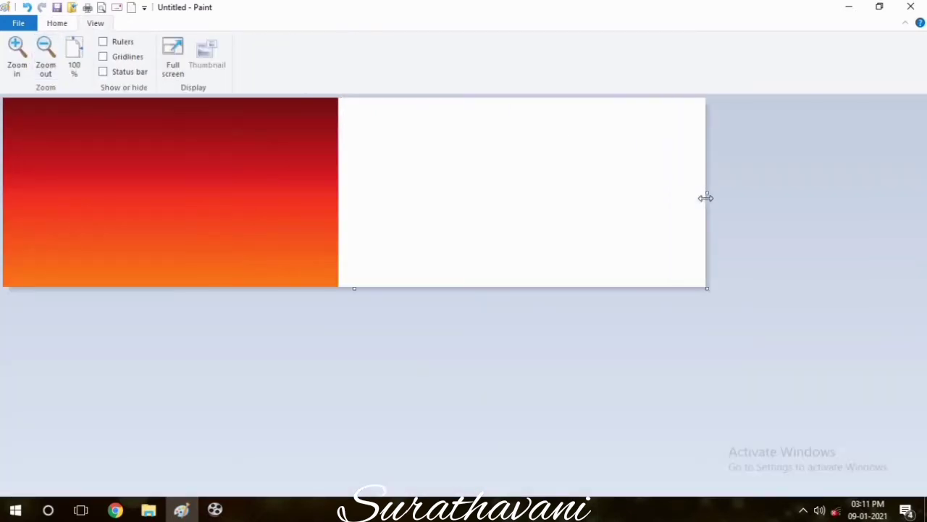
left_click(17, 50)
left_click_drag(403, 490, 714, 492)
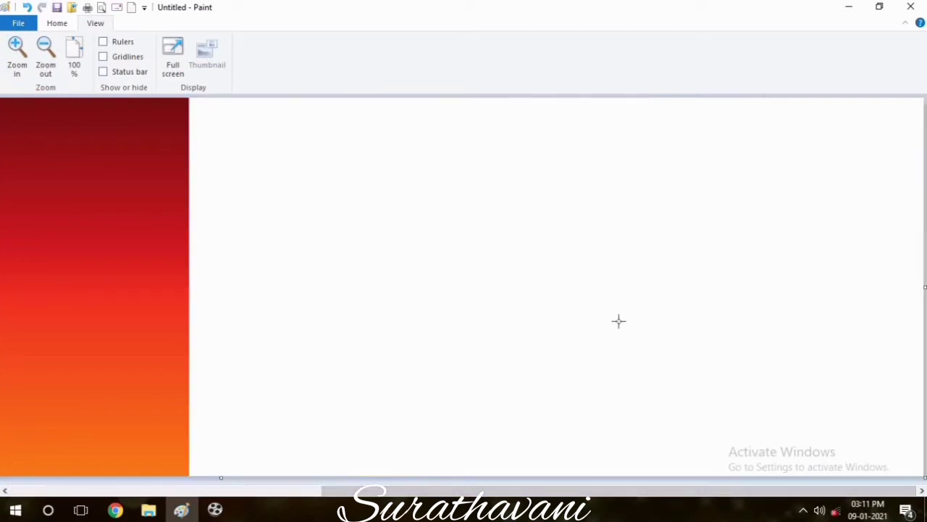
Step: Draw a wide black-outlined triangle on the white area and shift it slightly downward
left_click(57, 23)
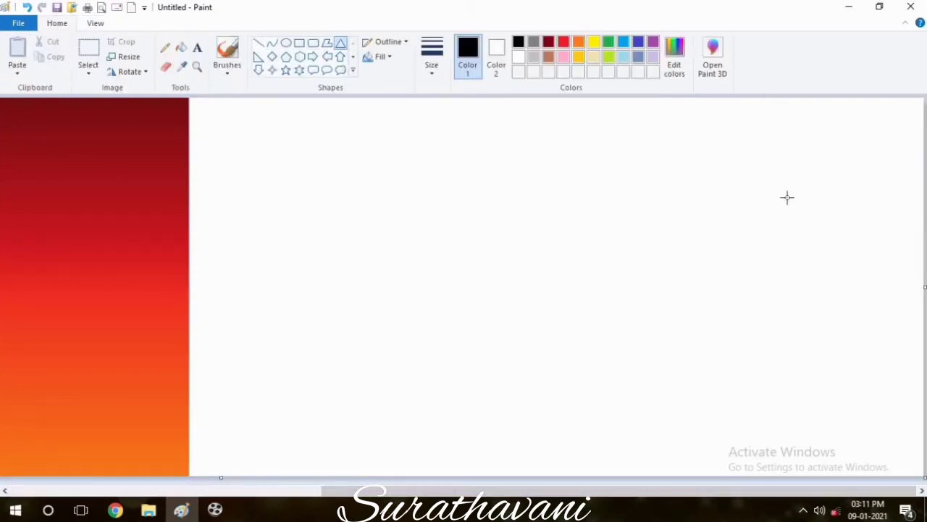
left_click_drag(780, 197, 907, 283)
left_click_drag(857, 244, 857, 269)
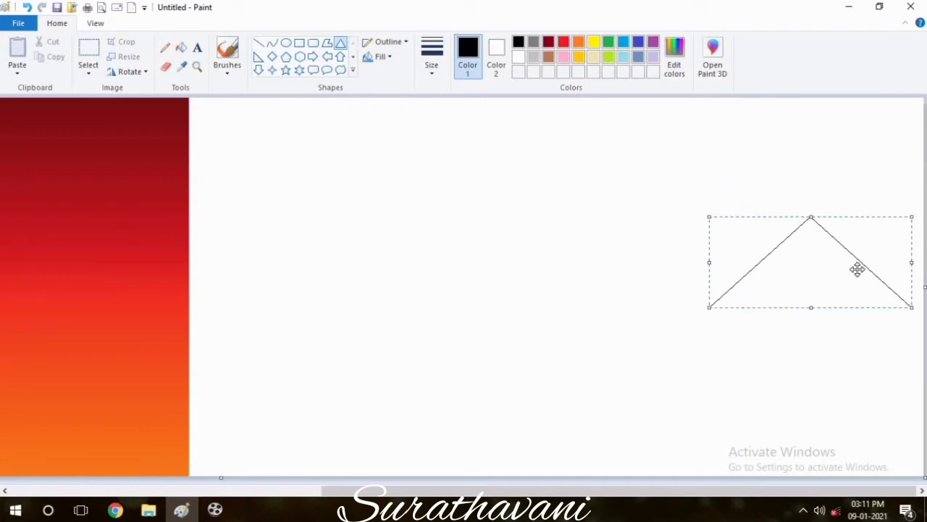
left_click(615, 207)
Step: Fill the triangle with a darkened gold of red 230, green 177, blue 0
left_click(579, 57)
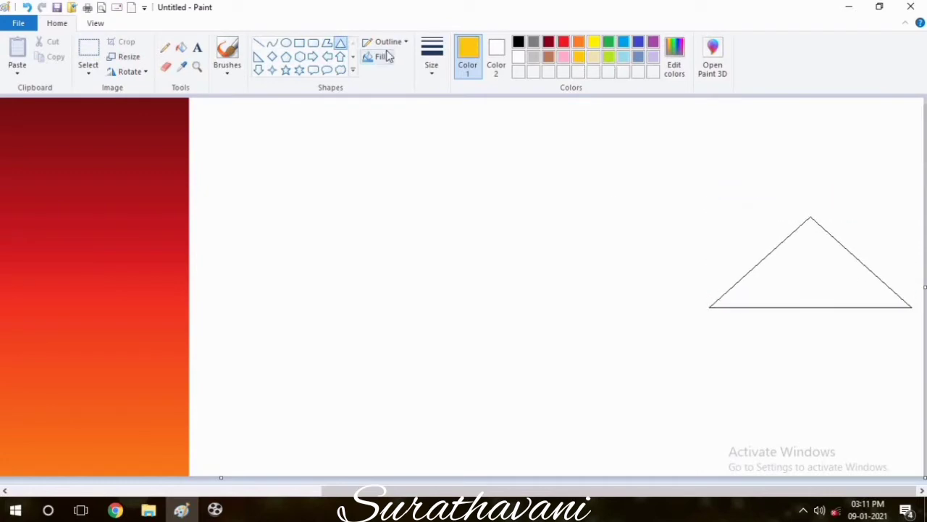
left_click(674, 58)
left_click_drag(608, 217, 608, 231)
left_click(339, 345)
left_click(867, 277)
Step: Brush slightly darker gold strokes down the right-hand side of the triangle to begin its shading
left_click(674, 58)
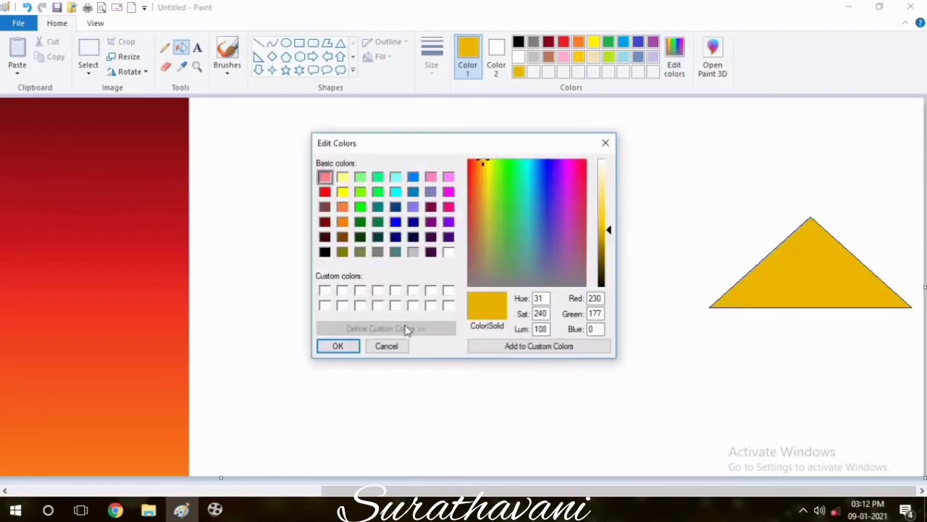
left_click(339, 345)
left_click(226, 52)
left_click(227, 121)
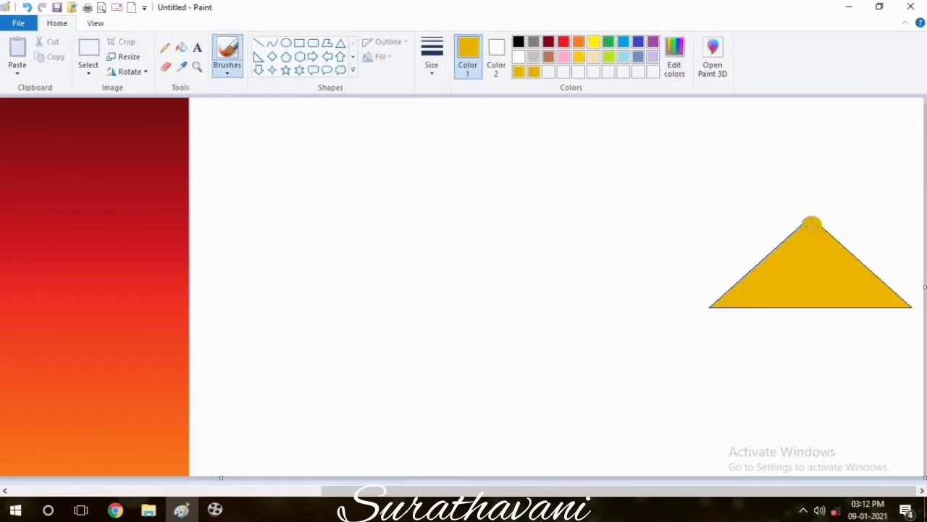
left_click(674, 62)
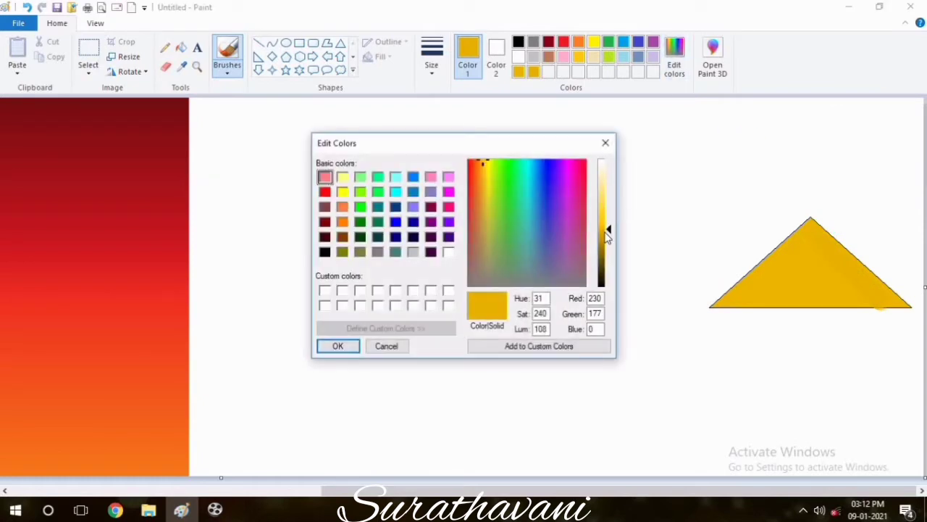
left_click(344, 345)
left_click_drag(793, 241, 863, 300)
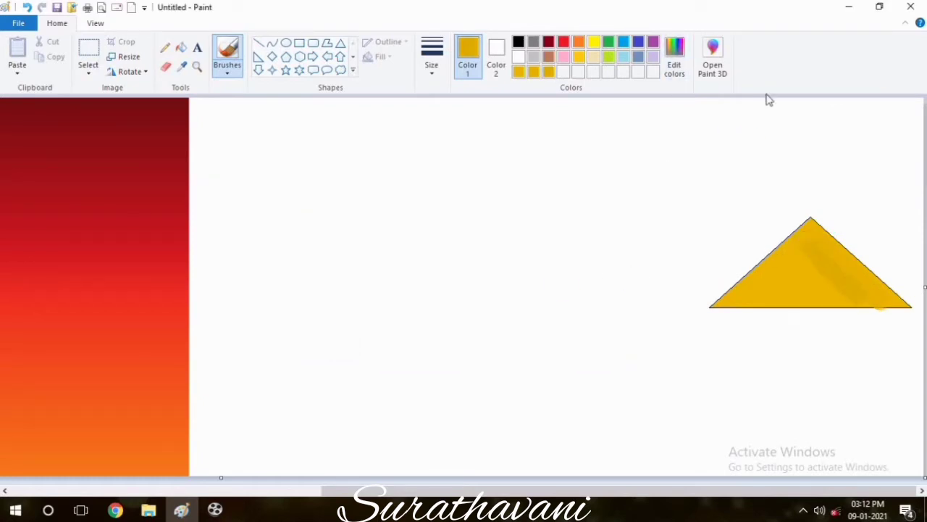
Step: Shade the middle of the triangle down to its base with two progressively darker golds
left_click(676, 68)
left_click(606, 232)
left_click(344, 346)
mouse_move(797, 238)
left_mouse_down()
mouse_move(835, 295)
mouse_move(790, 297)
mouse_move(806, 263)
mouse_move(849, 308)
left_mouse_up()
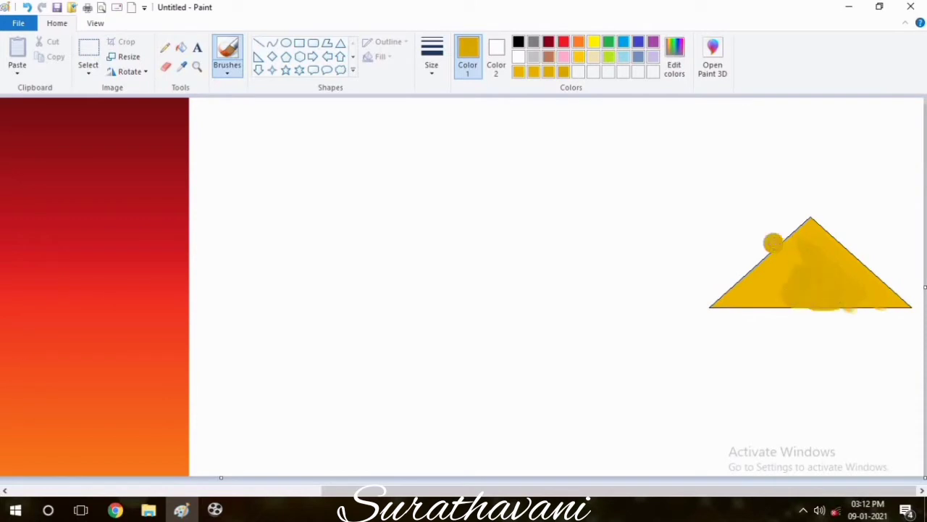
left_click(676, 69)
left_click(607, 233)
left_click(344, 346)
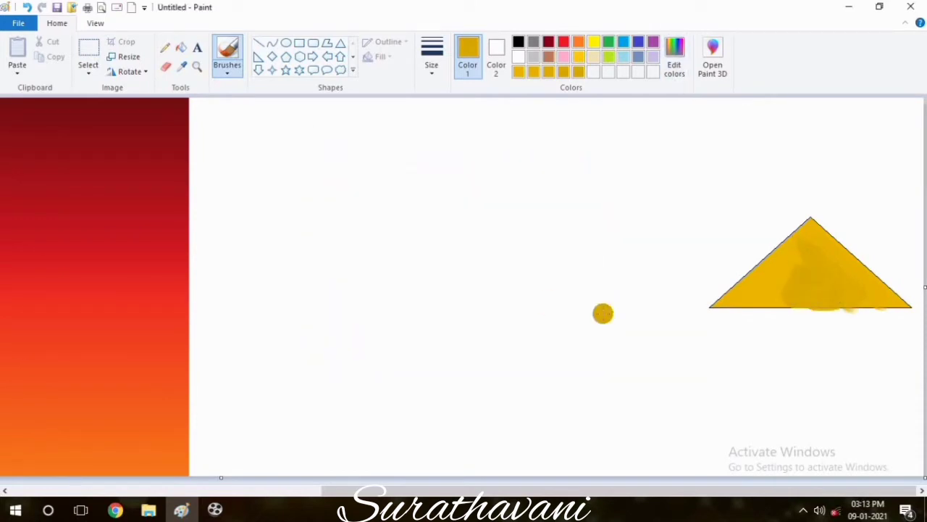
left_click_drag(792, 256, 783, 301)
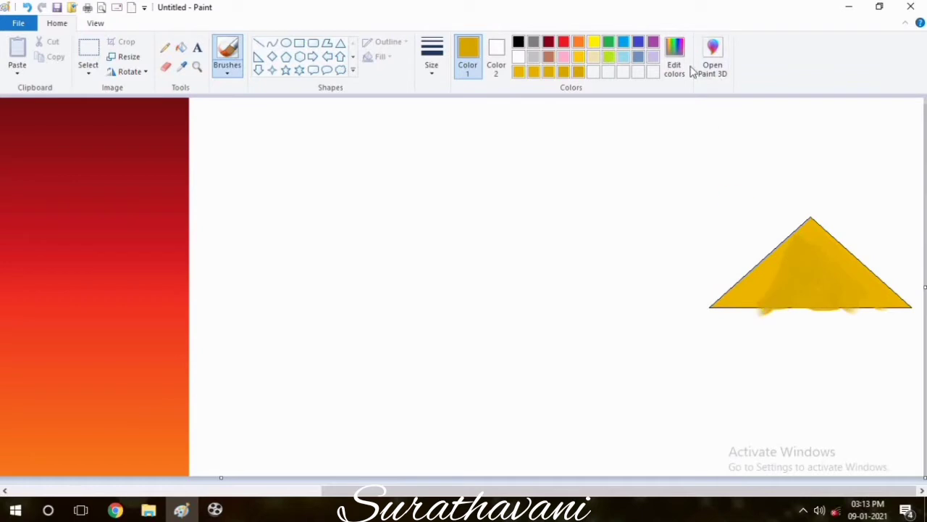
Step: Shade the left side of the triangle up to its edge, starting with gold 213, 165, 0 and continuing with a darker one
left_click(677, 67)
left_click(609, 239)
left_click(348, 346)
left_click_drag(804, 226, 746, 300)
left_click(674, 58)
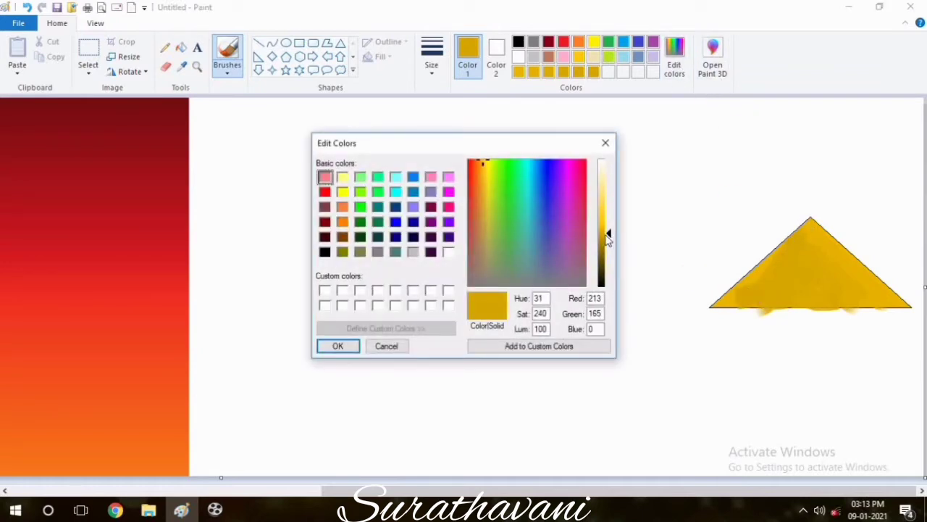
left_click(609, 235)
left_click(336, 346)
left_click_drag(814, 222, 718, 305)
Step: Cover the paint spilled below the triangle's base with a thick-outlined white rectangle
left_click(166, 66)
left_click(299, 43)
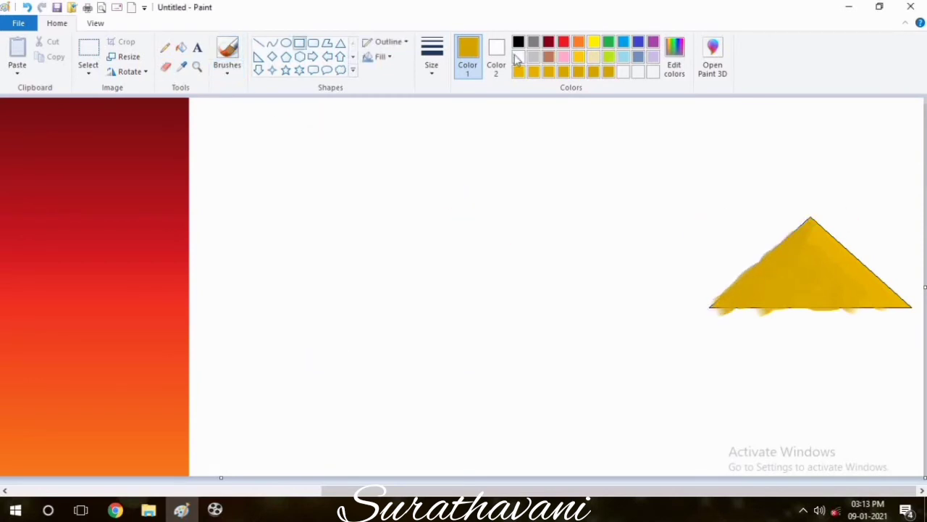
left_click(518, 56)
left_click(518, 42)
left_click(432, 58)
left_click(456, 179)
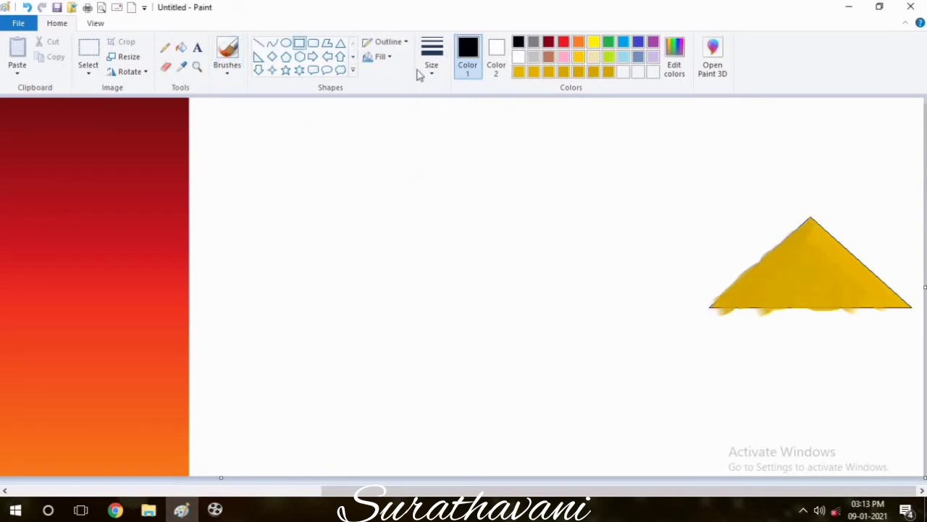
left_click(422, 72)
left_click(389, 65)
left_click_drag(703, 309, 918, 357)
left_click(665, 238)
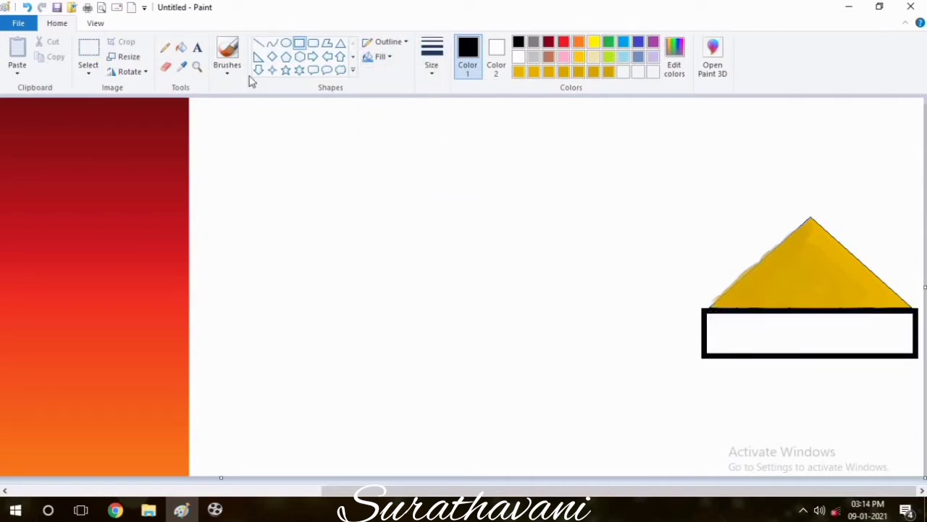
key("ctrl+z")
left_click_drag(703, 309, 914, 356)
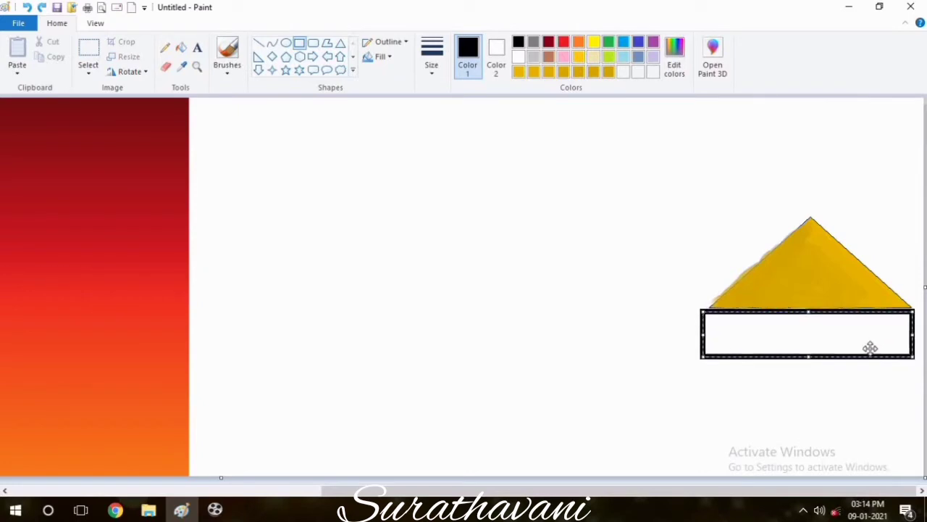
left_click(518, 57)
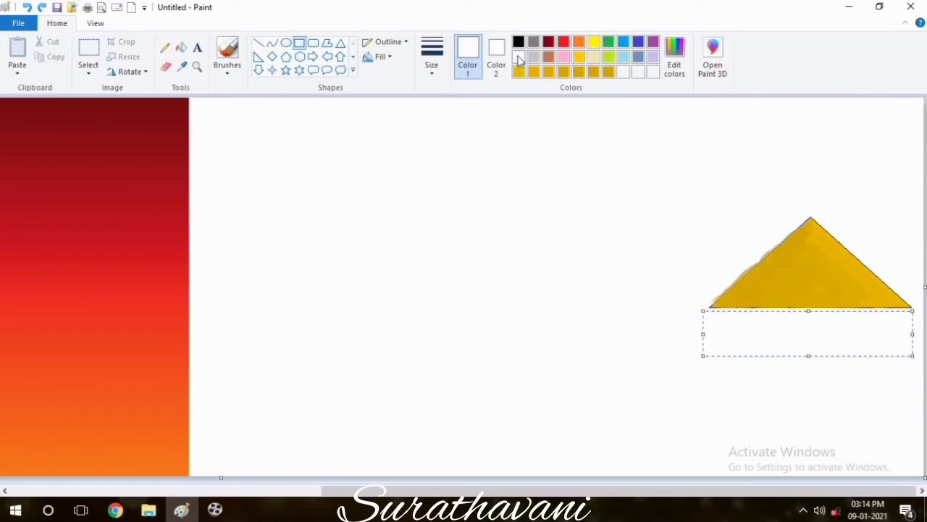
Step: Cover the paint spilled beyond the triangle's left edge with a thick white line along that edge
left_click(259, 43)
left_click_drag(789, 229, 695, 315)
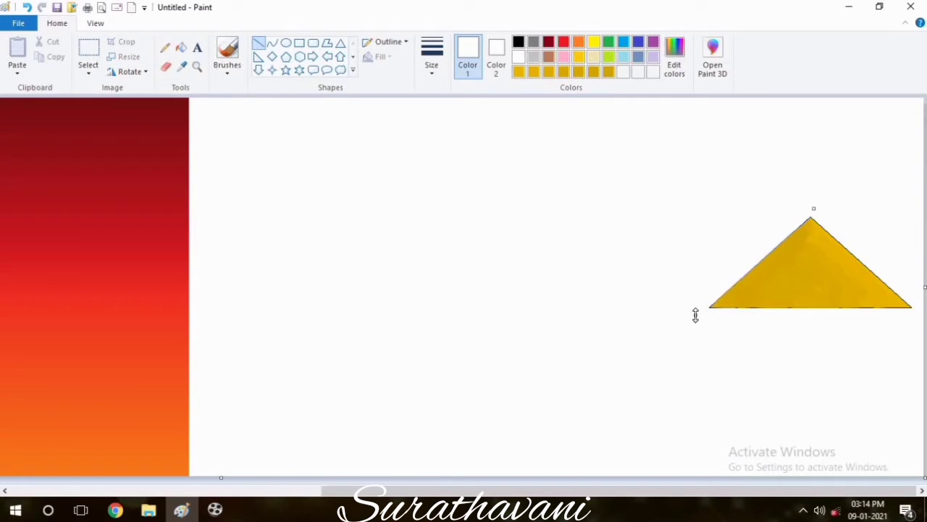
left_click(556, 250)
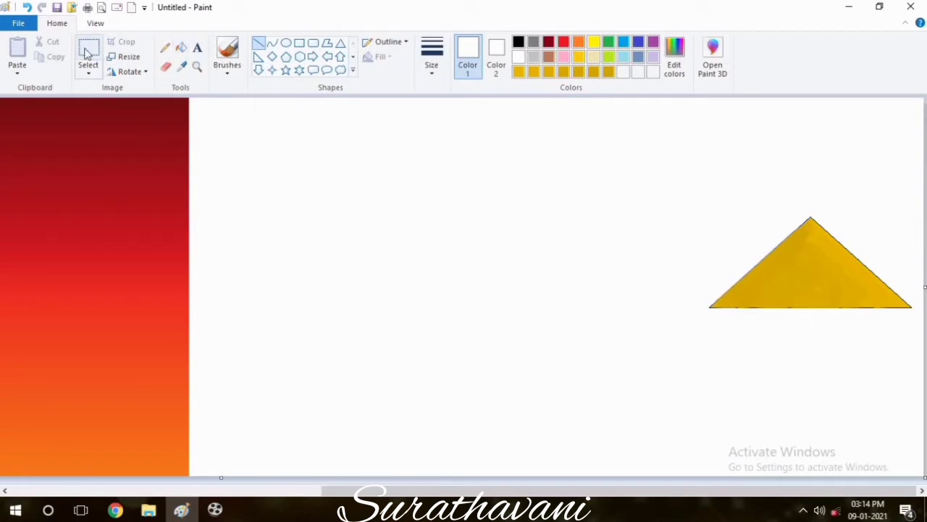
Step: Draw a thin horizontal line just above the triangle's base in dark brown (red 74, green 57, blue 0)
left_click(87, 52)
left_click(258, 43)
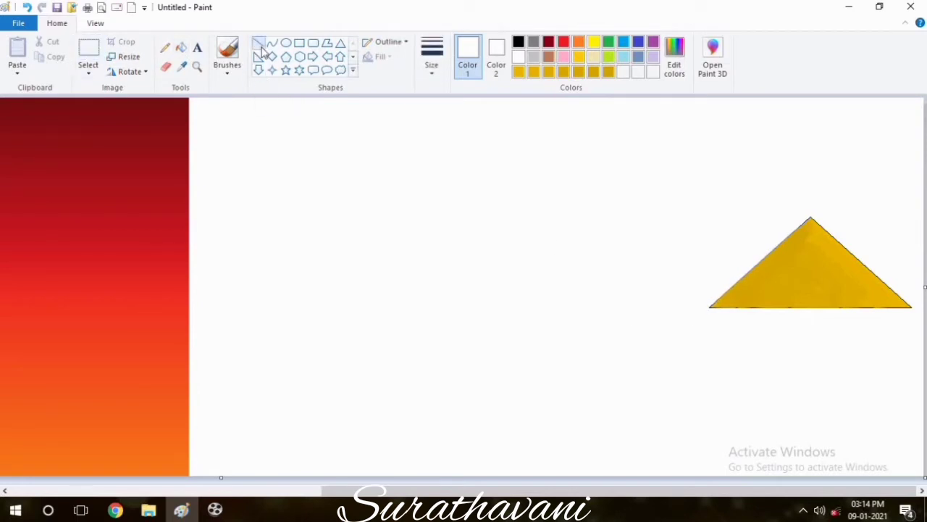
left_click(432, 54)
left_click(437, 97)
left_click(518, 41)
left_click_drag(727, 304, 900, 304)
left_click(609, 72)
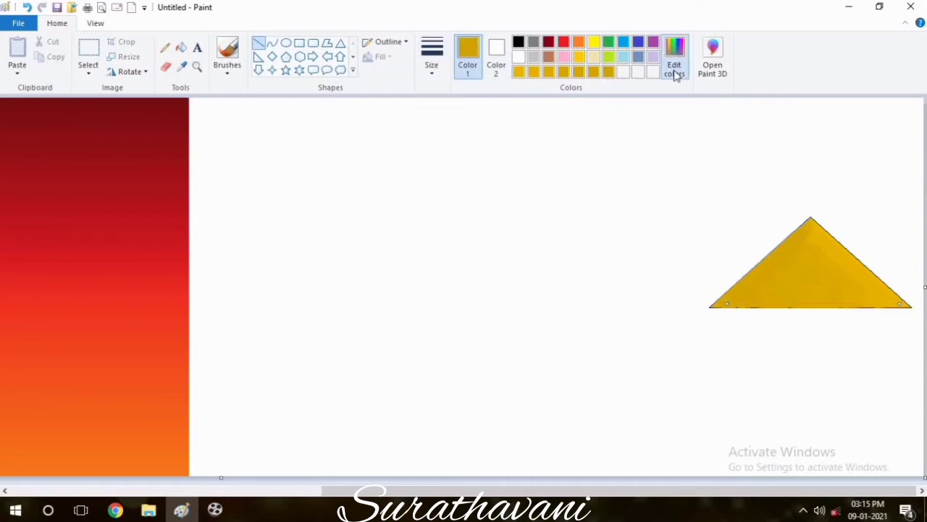
left_click(674, 58)
left_click(602, 258)
left_click_drag(602, 257, 602, 268)
left_click(346, 346)
Step: Select the whole triangle and move it left toward the middle of the white area
left_click(87, 56)
left_click_drag(631, 118, 922, 388)
mouse_move(822, 310)
left_mouse_down()
mouse_move(515, 316)
mouse_move(579, 303)
left_mouse_up()
left_click(281, 238)
Step: Draw staggered thin dark brown horizontal lines across the lower part of the triangle
left_click(258, 43)
left_click_drag(432, 304, 543, 299)
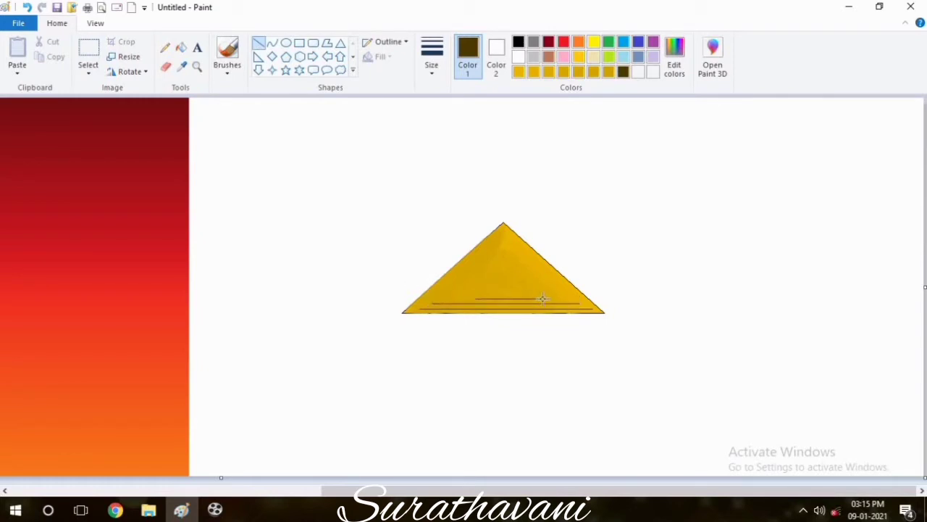
left_click_drag(423, 299, 522, 287)
left_click_drag(448, 293, 544, 292)
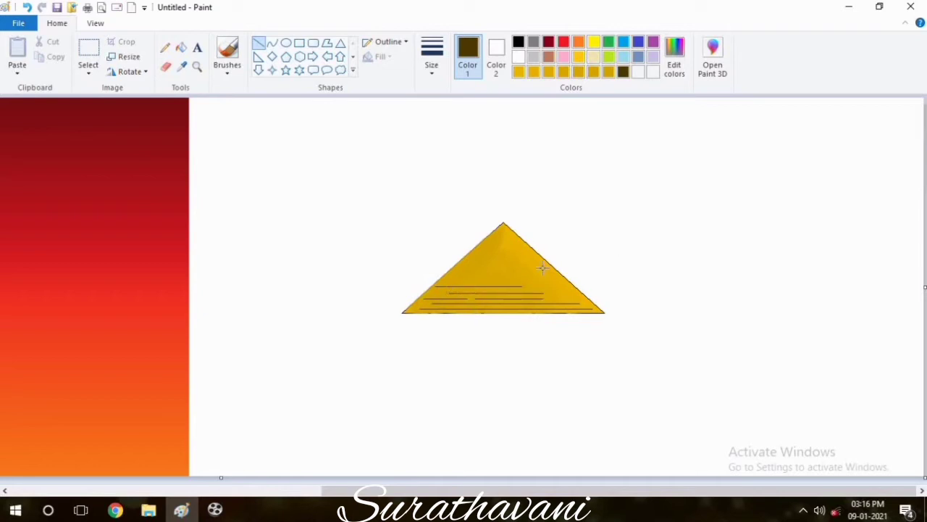
left_click_drag(486, 282, 546, 282)
left_click_drag(443, 278, 549, 312)
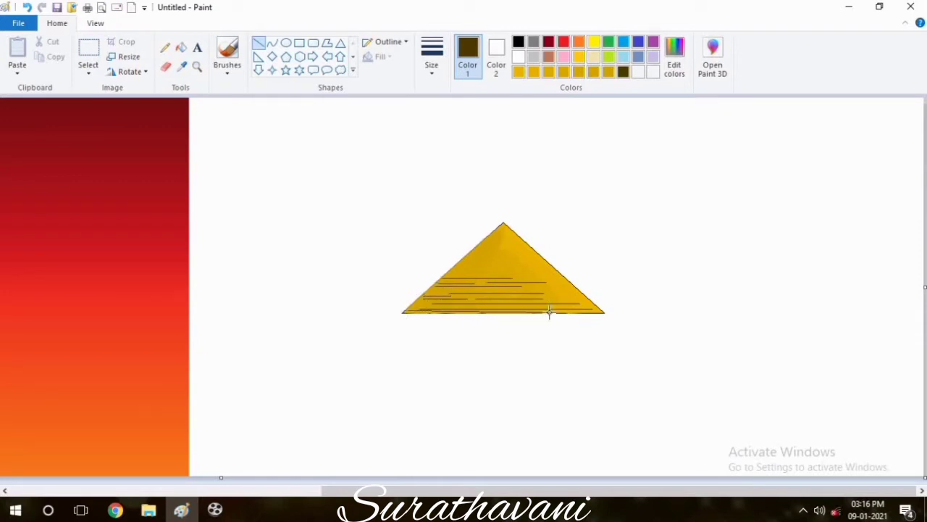
left_click_drag(469, 302, 578, 305)
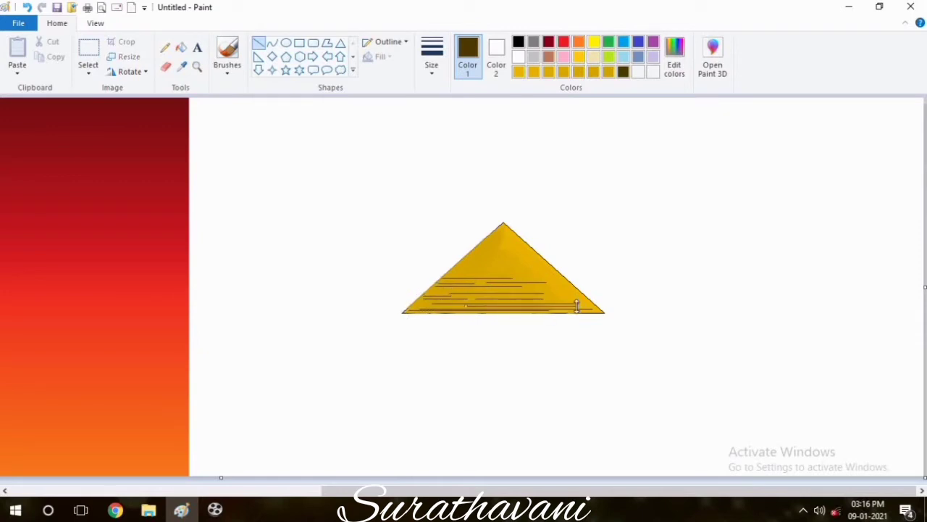
Step: Fill the gaps in the triangle's lower half with more thin dark brown horizontal lines
left_click_drag(482, 299, 413, 300)
left_click_drag(499, 274, 552, 275)
left_click_drag(440, 275, 526, 275)
left_click_drag(474, 290, 570, 290)
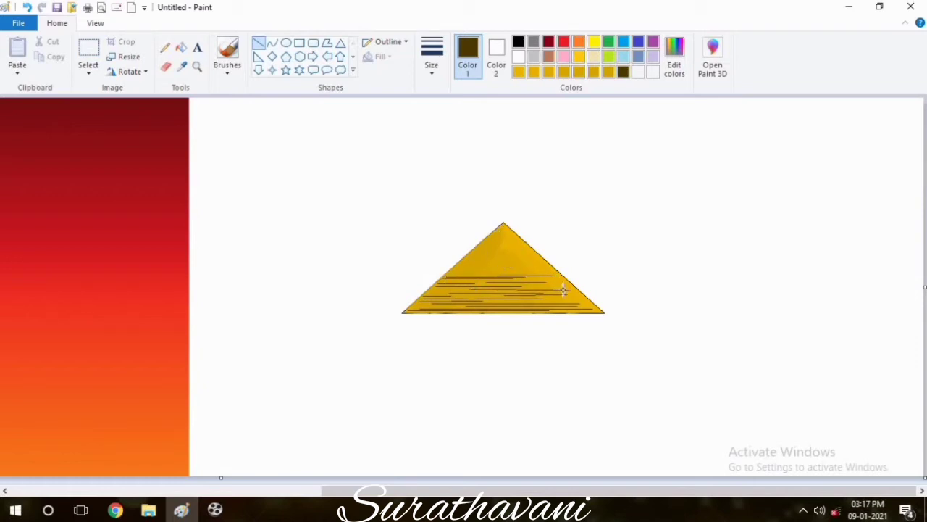
left_click_drag(477, 300, 526, 291)
left_click_drag(445, 280, 526, 280)
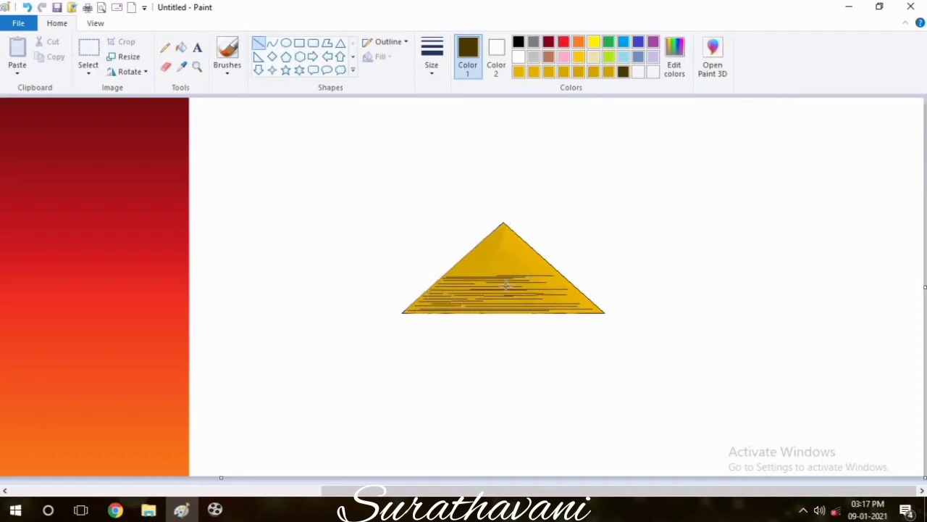
left_click_drag(497, 301, 578, 302)
Step: Continue the dark brown horizontal lines over the triangle's upper half up to the apex
left_click_drag(519, 261, 461, 262)
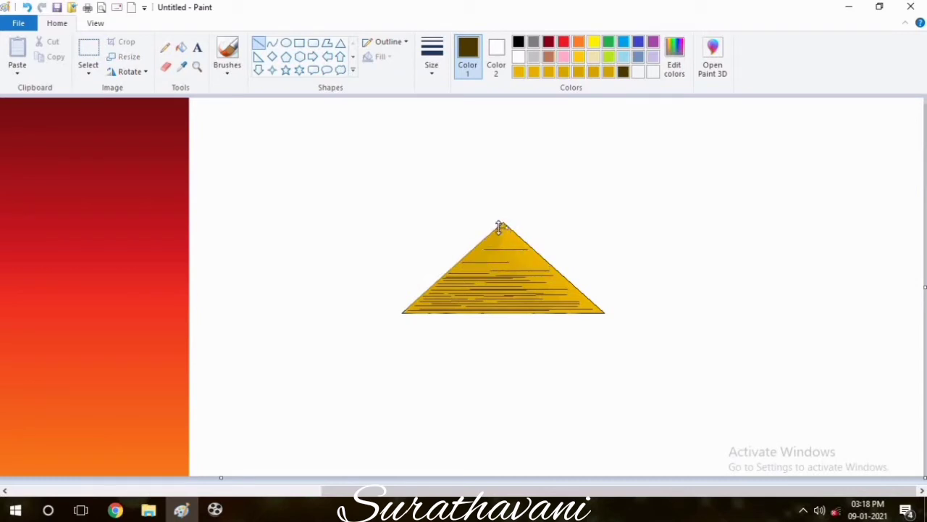
left_click_drag(481, 245, 527, 245)
mouse_move(466, 258)
left_mouse_down()
mouse_move(538, 259)
mouse_move(526, 283)
left_mouse_up()
mouse_move(582, 296)
left_mouse_down()
mouse_move(542, 296)
mouse_move(476, 267)
mouse_move(528, 274)
mouse_move(467, 255)
mouse_move(516, 238)
mouse_move(503, 265)
mouse_move(460, 264)
left_mouse_up()
mouse_move(519, 242)
left_mouse_down()
mouse_move(484, 243)
mouse_move(498, 229)
mouse_move(473, 252)
mouse_move(513, 235)
left_mouse_up()
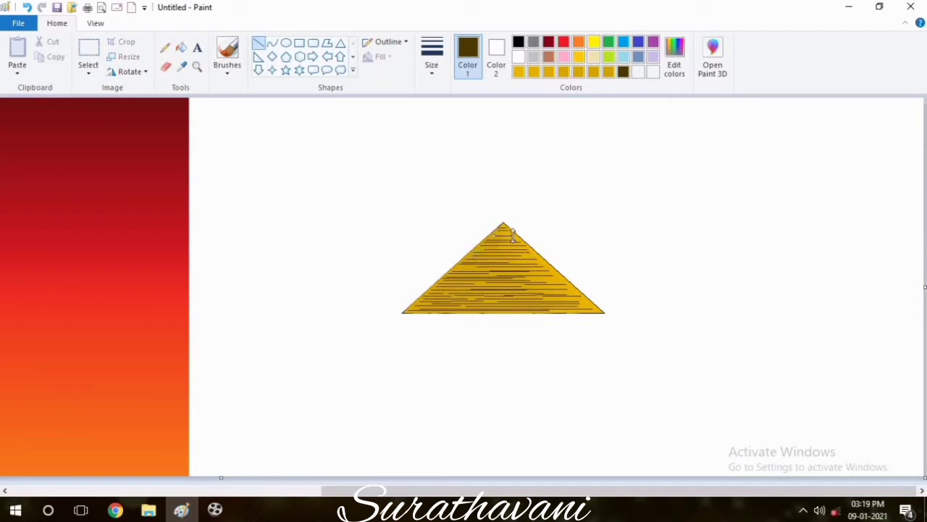
left_click_drag(534, 269, 455, 268)
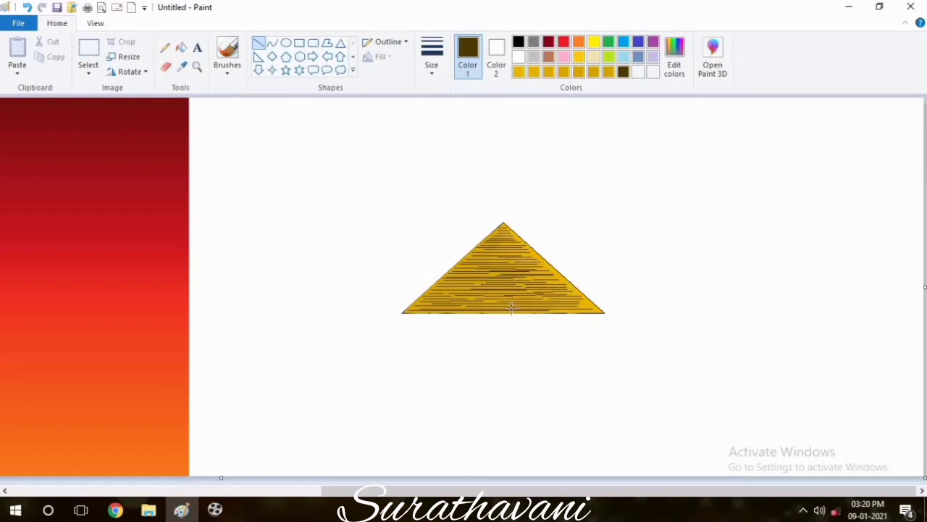
Step: Pencil short, thin vertical joints between the horizontal lines to form a brick pattern on the triangle
left_click(165, 47)
left_click(431, 65)
left_click(437, 100)
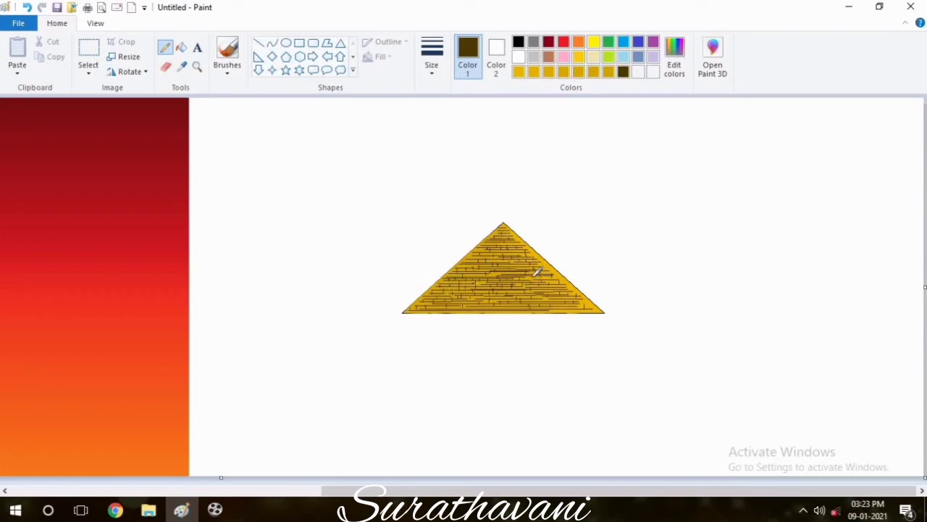
Step: Add more thin dark brown lines among the bricks across the pyramid's upper middle and lower-left side
left_click(258, 43)
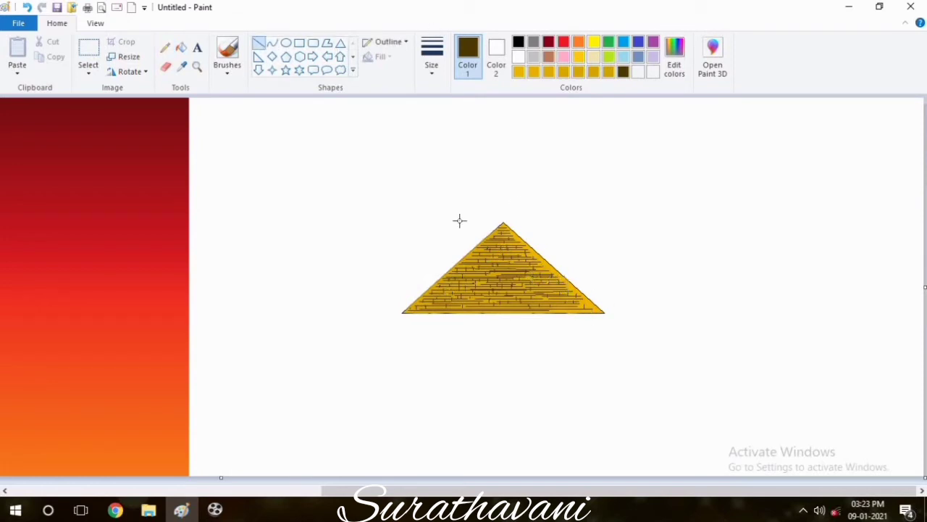
left_click_drag(475, 253, 529, 253)
left_click_drag(427, 292, 474, 291)
mouse_move(415, 306)
left_mouse_down()
mouse_move(471, 306)
mouse_move(482, 282)
left_mouse_up()
left_click(584, 250)
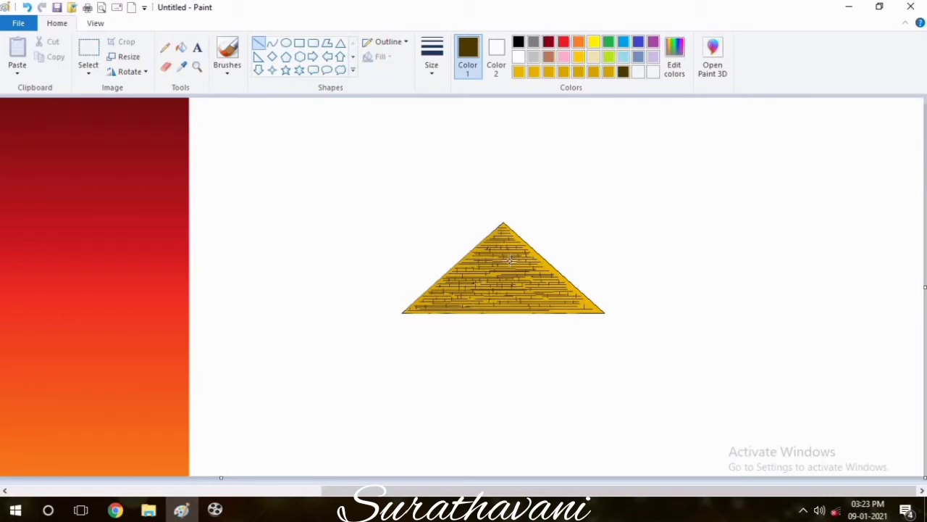
left_click_drag(510, 257, 510, 262)
Step: Mix a slightly lighter dark brown and draw thin lines outlining a slanted side face left of the brick triangle
left_click(673, 64)
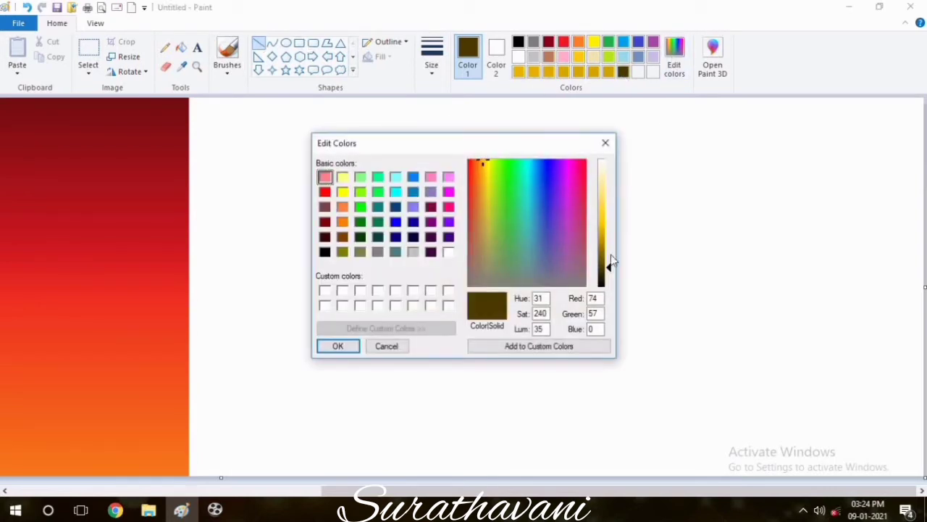
left_click_drag(611, 261, 609, 256)
left_click(345, 349)
mouse_move(400, 312)
left_mouse_down()
mouse_move(355, 290)
mouse_move(503, 224)
left_mouse_up()
left_click_drag(402, 312, 339, 294)
left_click(181, 47)
left_click(458, 263)
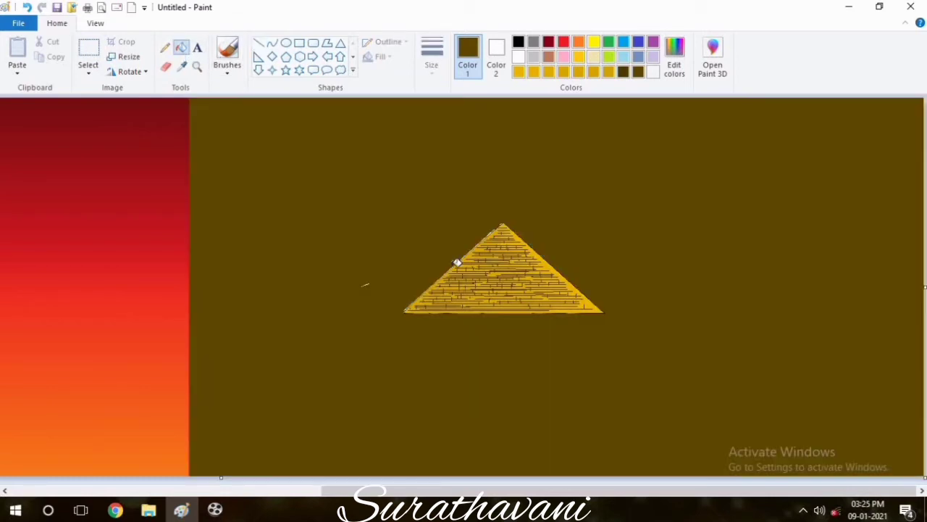
key("ctrl+z")
Step: Close the gap in the side face outline with the pencil and fill the face with dark brown
left_click(165, 48)
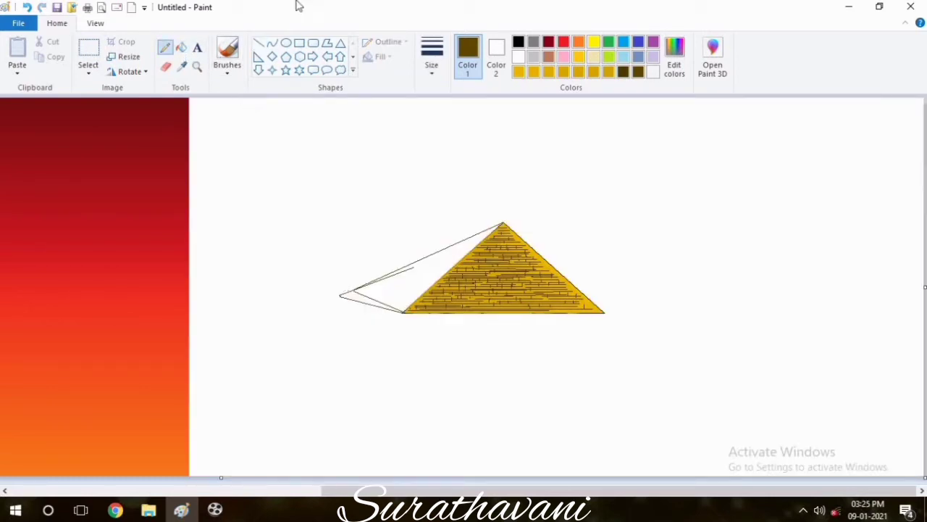
left_click(181, 47)
left_click(426, 263)
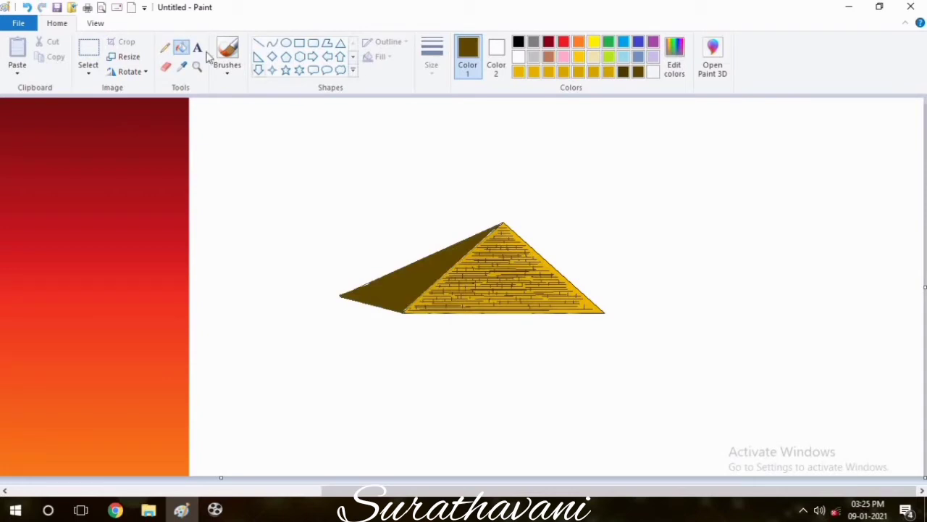
Step: Select the whole pyramid and move it to the far right of the blank white area
left_click(89, 49)
left_click_drag(269, 156, 658, 324)
left_click_drag(466, 248, 774, 263)
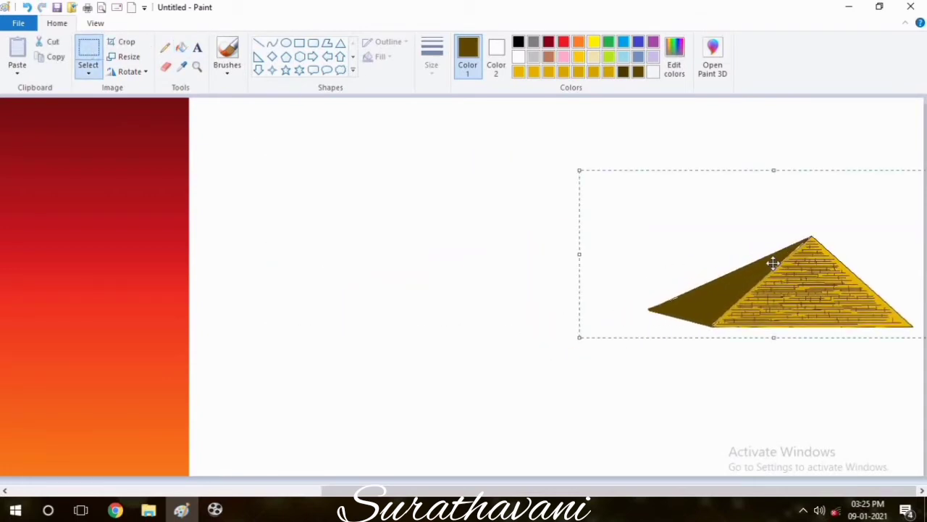
Step: Paste a copy of the pyramid with transparent selection, stretch it taller and overlap it in front of the first one's left side
key("ctrl+c")
key("ctrl+v")
left_click(89, 72)
left_click(116, 195)
left_click_drag(116, 194, 574, 278)
left_click_drag(654, 187, 651, 100)
left_click_drag(660, 142, 667, 189)
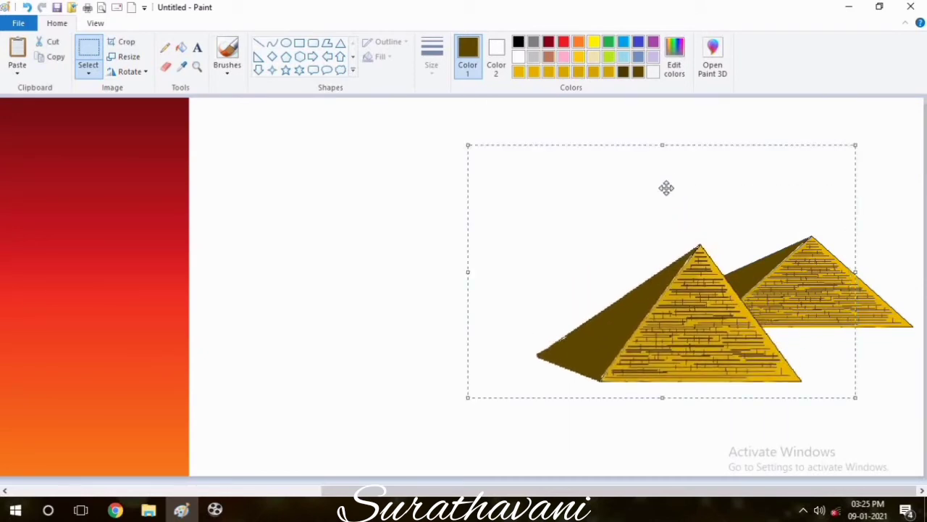
Step: Enlarge the pasted pyramid into the tallest one and position it just left of the original
left_click_drag(644, 70, 643, 71)
left_click_drag(718, 254, 709, 224)
left_click_drag(458, 206, 332, 226)
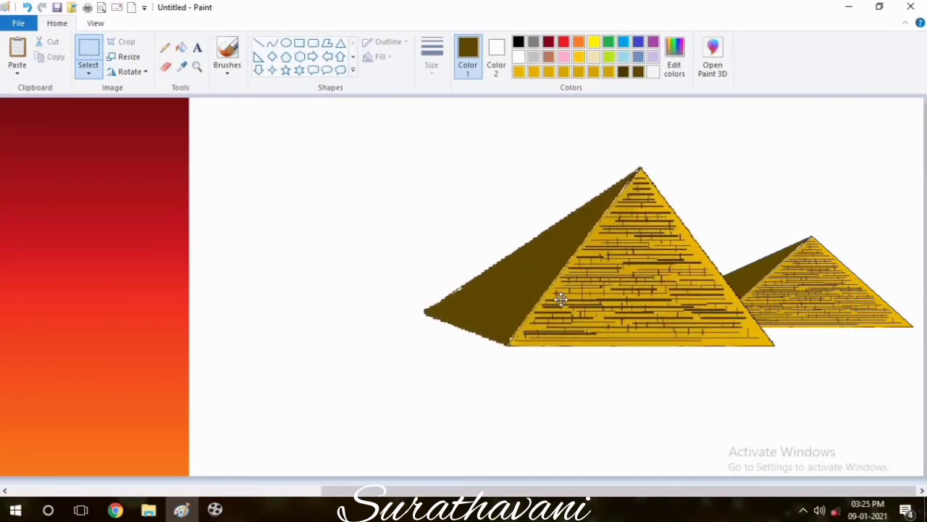
left_click_drag(560, 300, 601, 296)
left_click_drag(630, 364, 630, 334)
left_click_drag(619, 229, 617, 255)
Step: Paste another pyramid copy, stretch it taller and place it in front of the largest pyramid's left side
key("ctrl+v")
left_click_drag(258, 212, 598, 306)
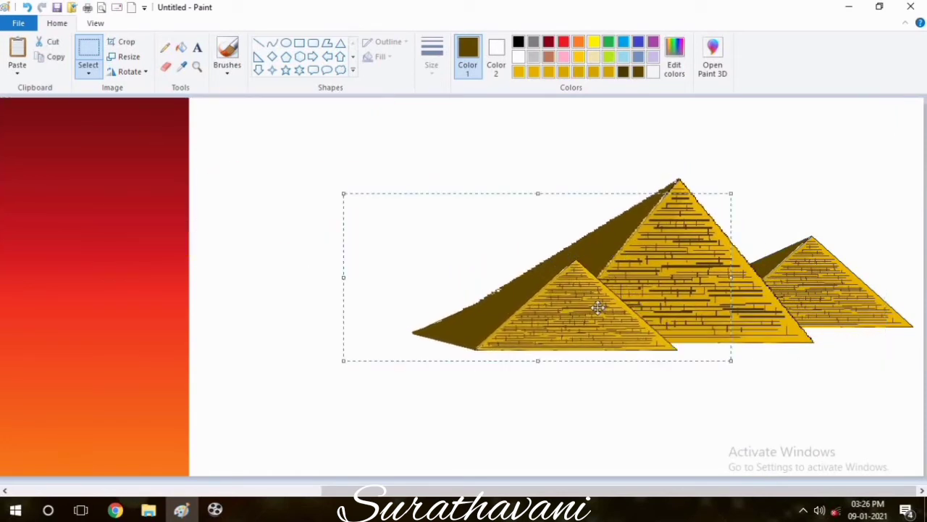
left_click_drag(538, 190, 524, 151)
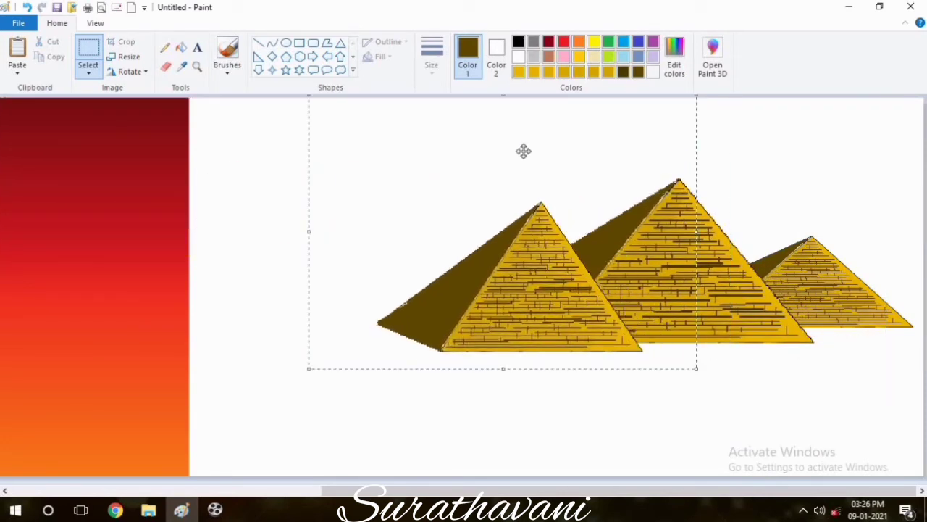
Step: Paste another pyramid copy, make it narrower and lower, and place it at the left end of the row
key("ctrl+v")
left_click_drag(256, 164, 400, 261)
left_click_drag(141, 275, 213, 276)
left_click_drag(426, 281, 386, 275)
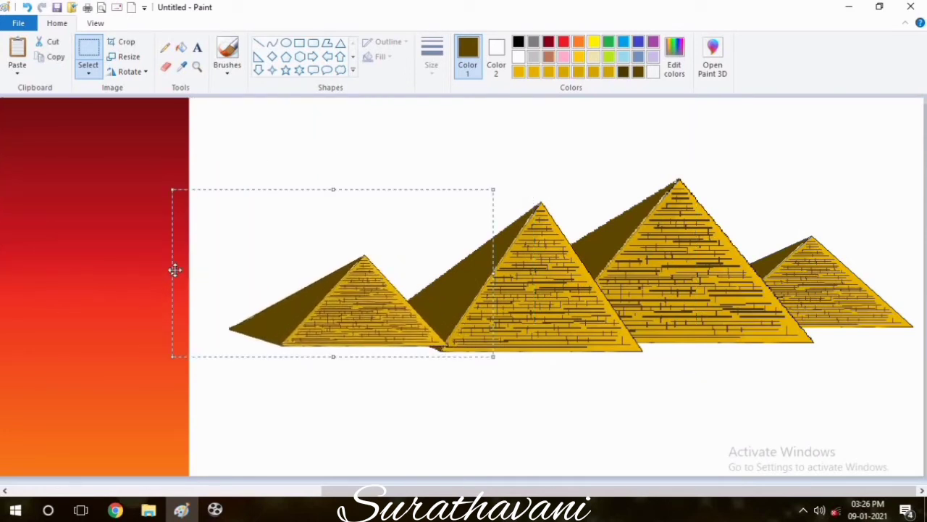
left_click_drag(173, 271, 202, 275)
left_click_drag(326, 272, 286, 279)
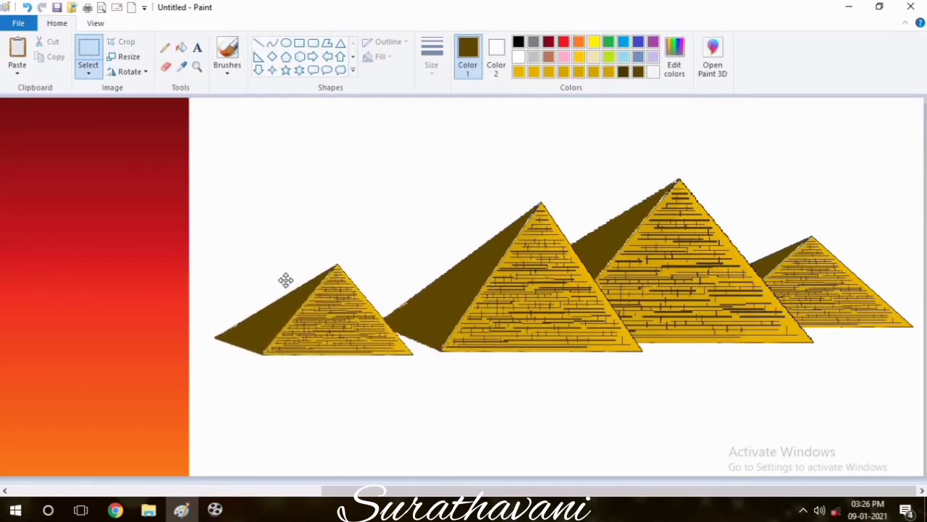
left_click_drag(310, 195, 312, 219)
Step: Paste another pyramid copy, shrink it and place it in front of the second-tallest pyramid's base
key("ctrl+v")
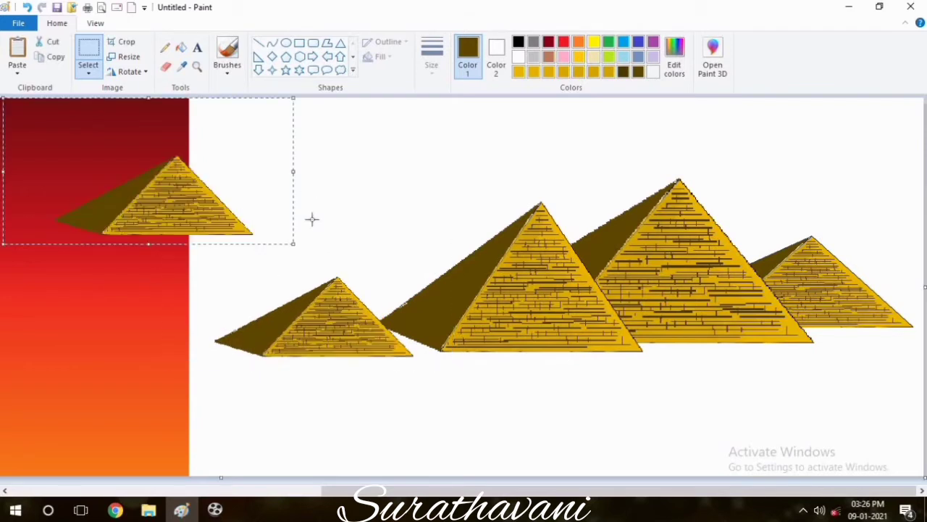
left_click_drag(191, 184, 555, 315)
left_click_drag(514, 230, 514, 261)
left_click_drag(658, 319, 586, 321)
left_click_drag(458, 341, 502, 333)
Step: Paste one more pyramid copy and place it on the empty white area below the row
key("ctrl+v")
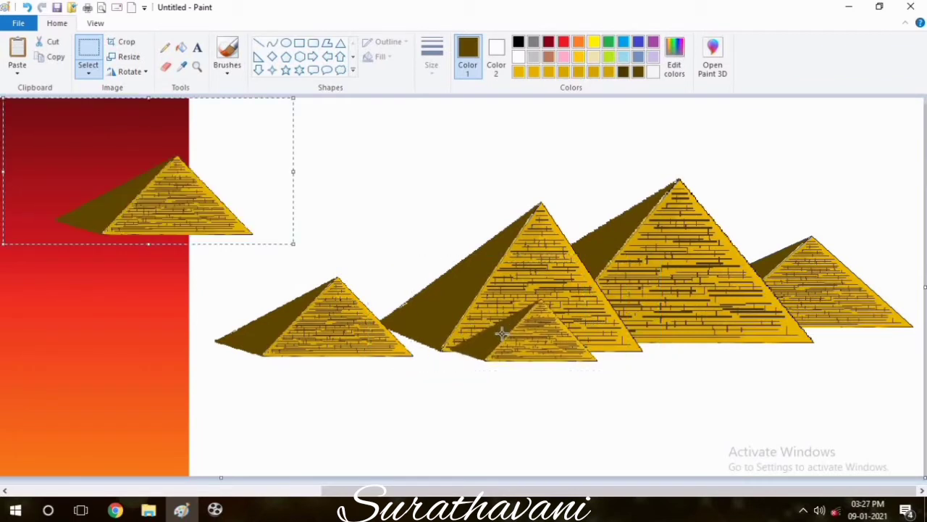
left_click_drag(184, 207, 690, 432)
left_click(300, 109)
Step: Draw a thicker white line along the left slope of the separate lower pyramid to clean its edge
left_click(259, 43)
left_click(518, 57)
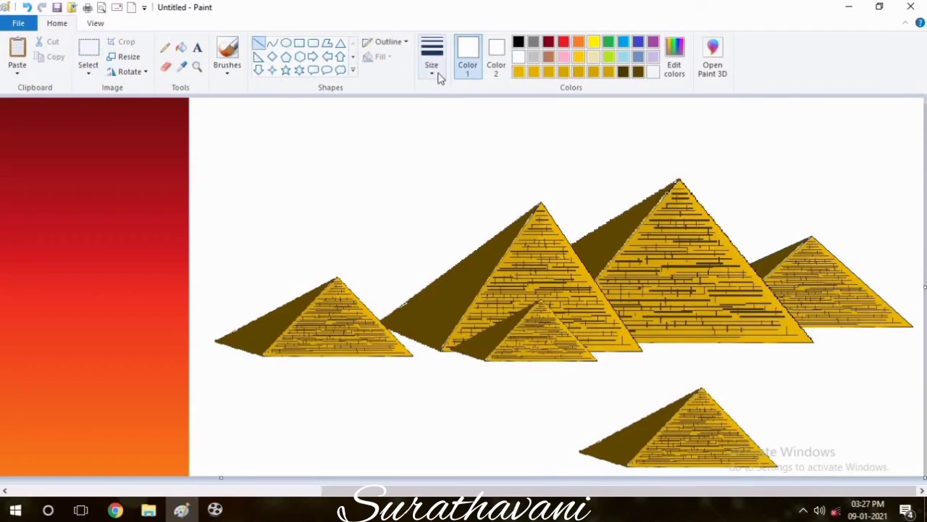
left_click(437, 77)
left_click(464, 121)
left_click_drag(577, 453, 698, 383)
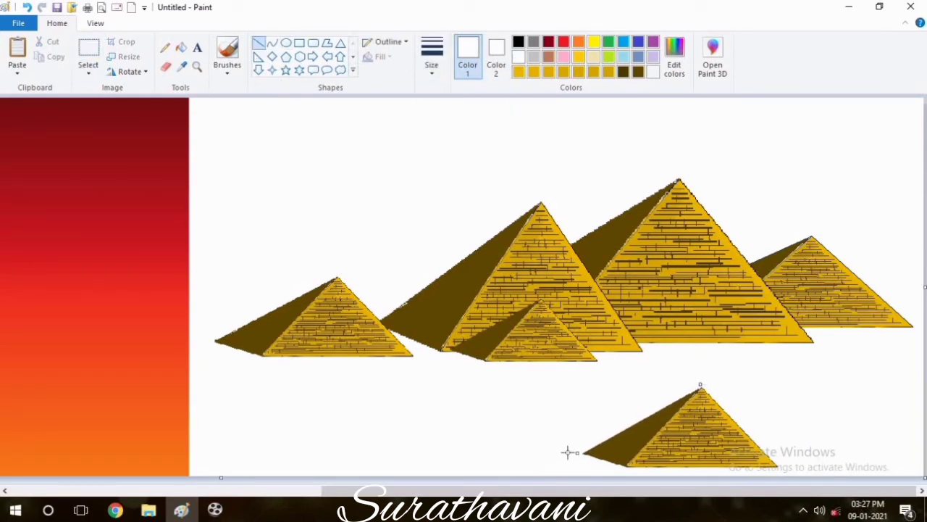
Step: Select the separate lower pyramid and place it, slightly resized, in front of the tallest pyramid's base
left_click(88, 51)
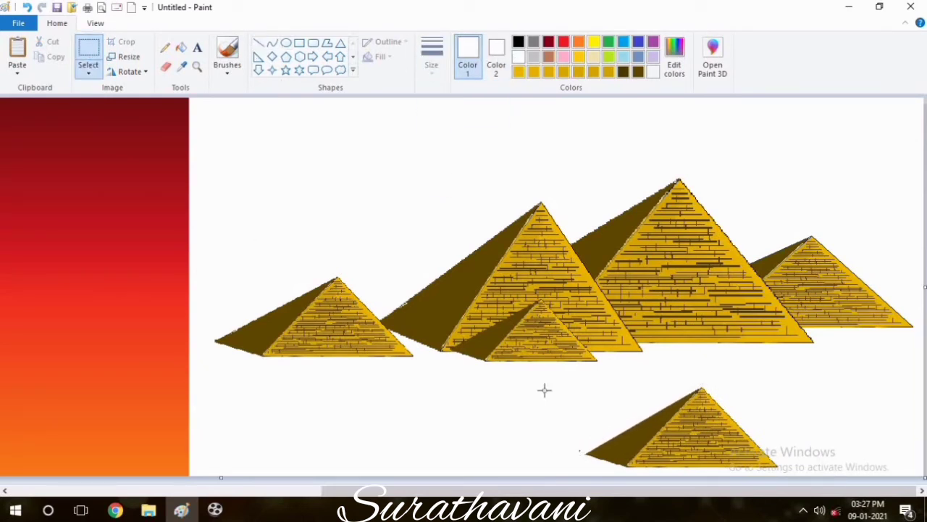
left_click_drag(530, 370, 797, 479)
mouse_move(752, 447)
left_mouse_down()
mouse_move(729, 362)
mouse_move(758, 348)
left_mouse_up()
left_click_drag(673, 362, 664, 352)
left_click(592, 395)
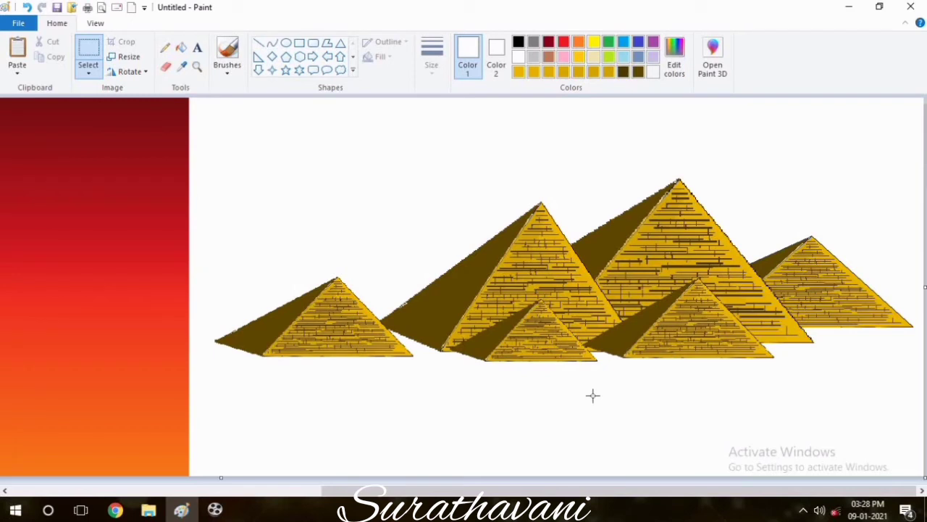
Step: Set the pencil to the dark brown side-face color with a thicker line size
left_click(165, 47)
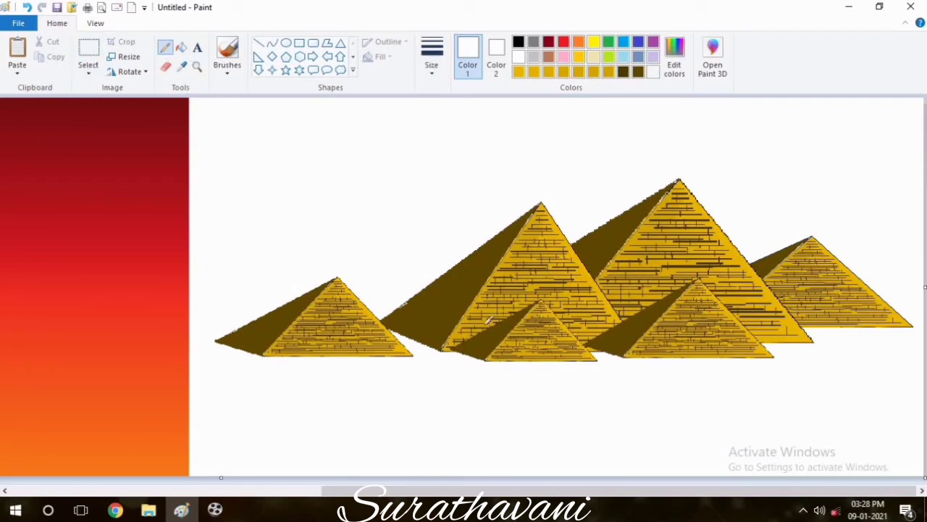
left_click(638, 73)
left_click(432, 58)
left_click(456, 151)
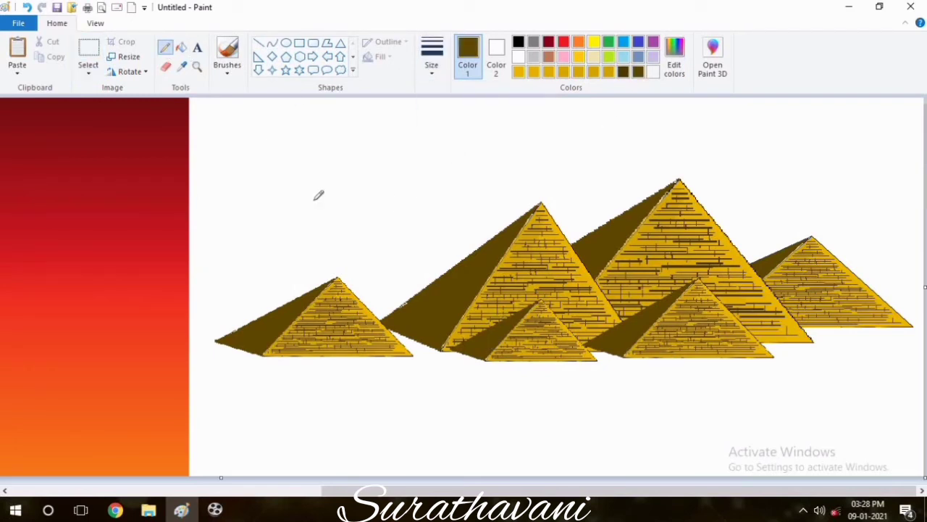
Step: Outline the leftmost pyramid with a free-form selection and move it right to overlap its neighbors
left_click(88, 68)
left_click(148, 121)
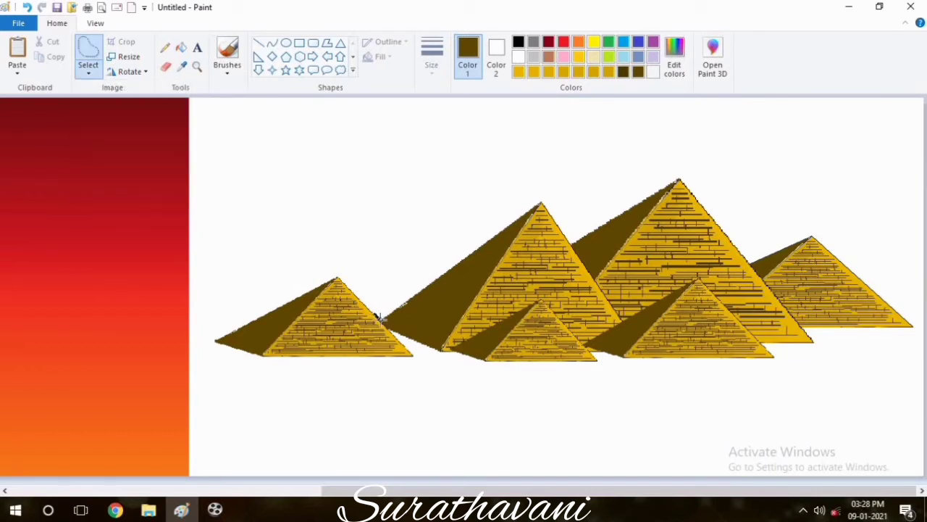
mouse_move(389, 327)
left_mouse_down()
mouse_move(414, 348)
mouse_move(250, 383)
mouse_move(287, 293)
mouse_move(414, 234)
mouse_move(389, 327)
left_mouse_up()
mouse_move(348, 328)
left_mouse_down()
mouse_move(419, 331)
mouse_move(410, 329)
left_mouse_up()
left_click(727, 333)
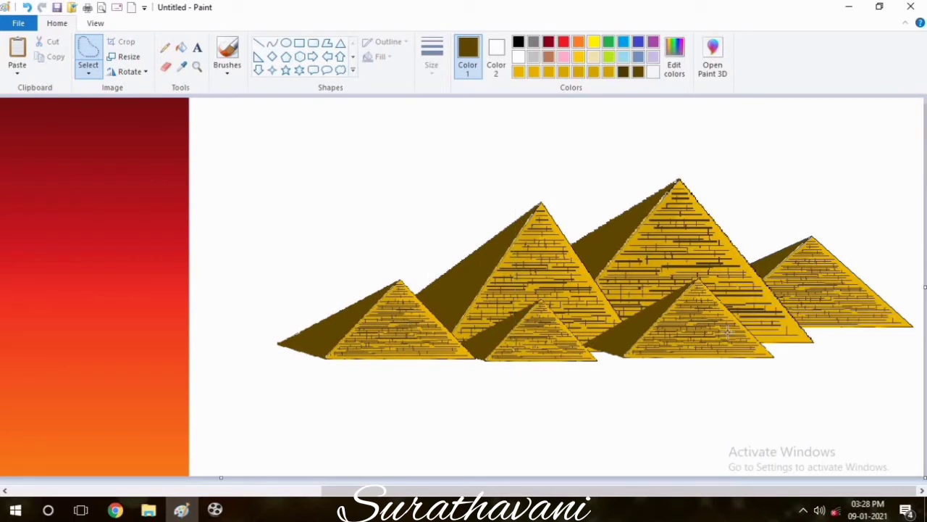
Step: Pencil dark brown shading into the gaps and edges along the bases of the front pyramids
left_click(165, 47)
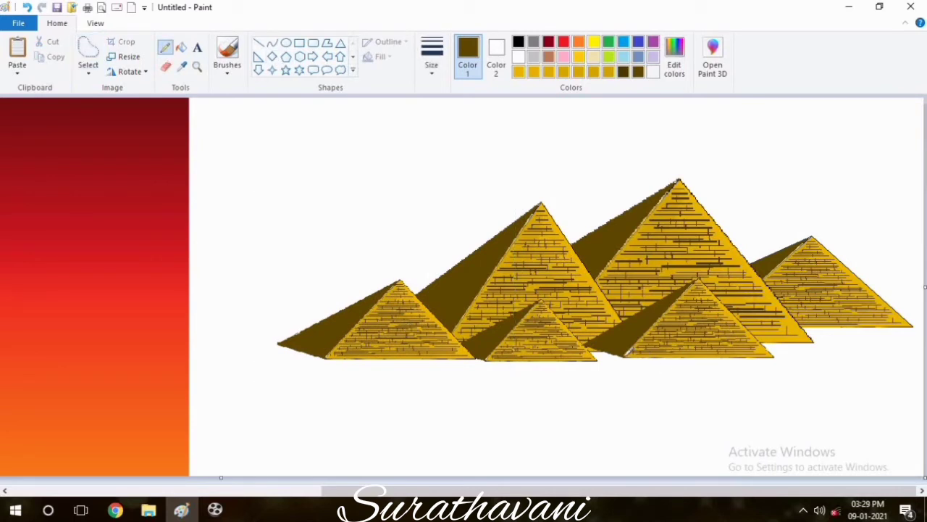
left_click_drag(630, 350, 604, 355)
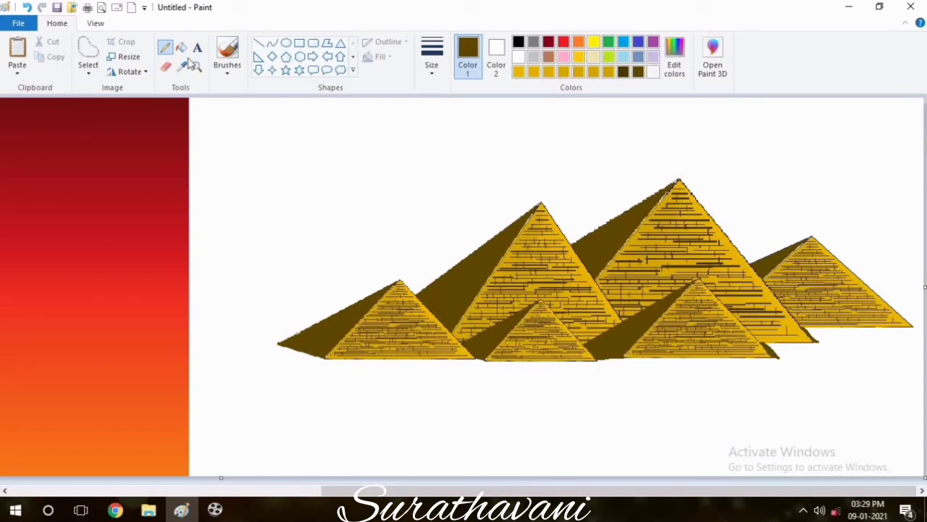
Step: Copy the whole pyramid group and paste it onto the sunset gradient, shrunk and placed at the left
left_click(87, 55)
mouse_move(574, 142)
left_mouse_down()
mouse_move(923, 388)
mouse_move(383, 210)
mouse_move(613, 124)
left_mouse_up()
key("ctrl+c")
key("ctrl+v")
left_click_drag(355, 490, 44, 490)
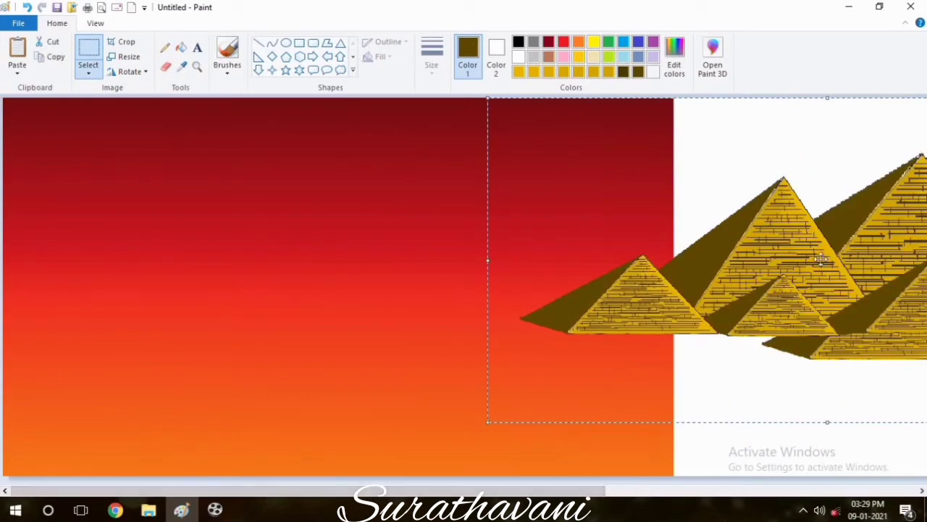
left_click_drag(821, 260, 331, 263)
left_click_drag(685, 424, 287, 285)
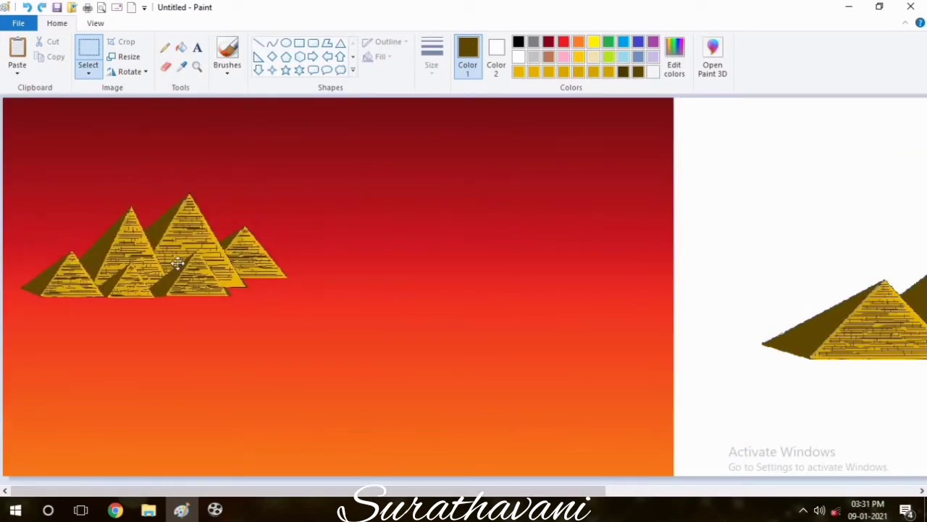
left_click_drag(178, 264, 170, 290)
Step: Paste a small copy of the pyramid group at the right of the sunset and a full-size copy across the foreground
key("ctrl+v")
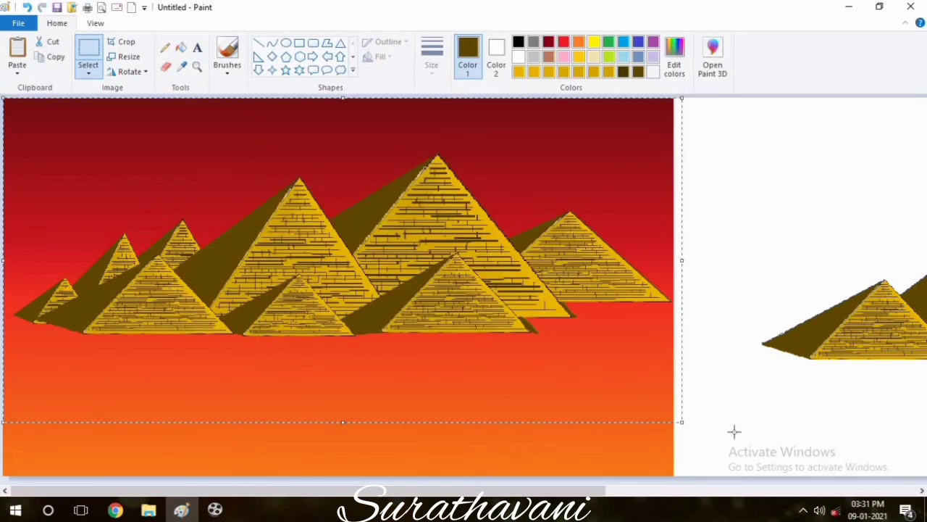
left_click_drag(685, 424, 196, 205)
left_click_drag(174, 191, 609, 305)
key("ctrl+v")
left_click_drag(472, 263, 456, 328)
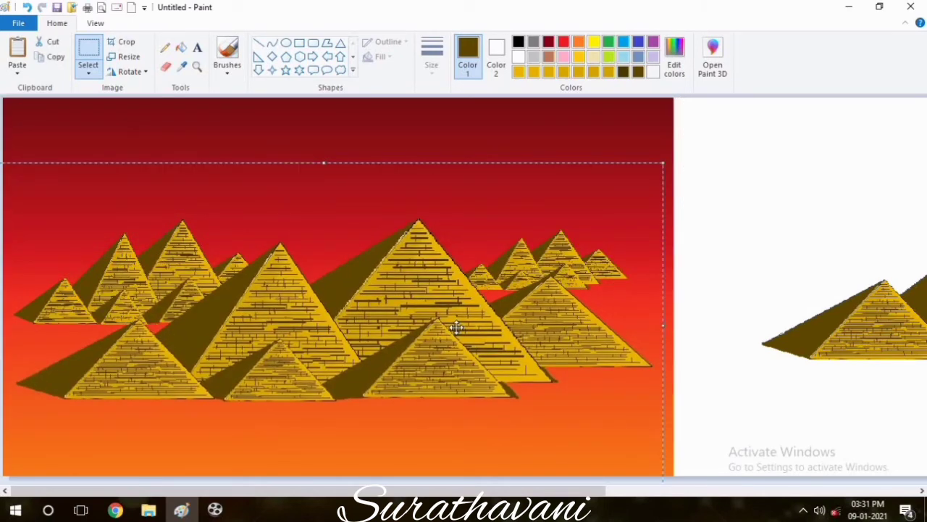
Step: Paste another pyramid group, shrink it and place it partly beyond the left edge of the sunset
key("ctrl+v")
left_click_drag(683, 423, 127, 176)
left_click_drag(106, 166, 40, 340)
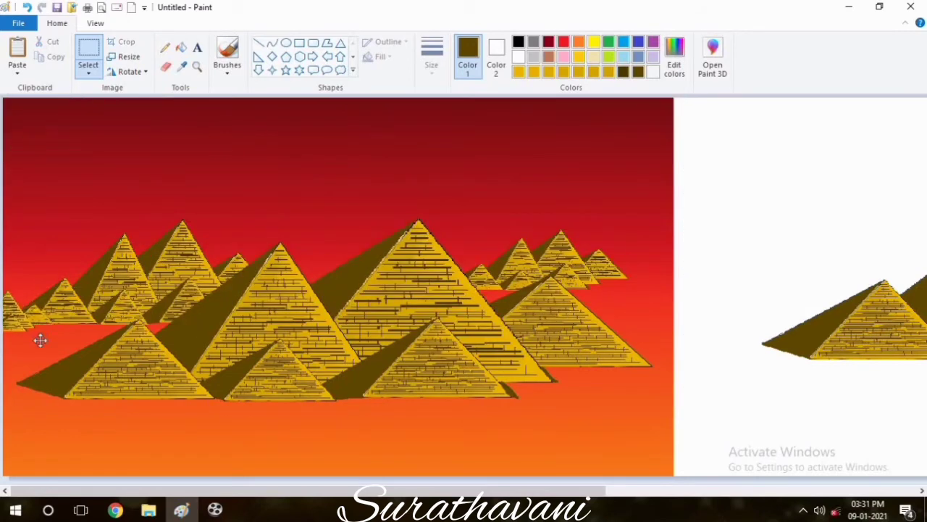
left_click(760, 368)
Step: Paste another pyramid group, shrink it to a tiny size and place it across the sunset's right edge
key("ctrl+v")
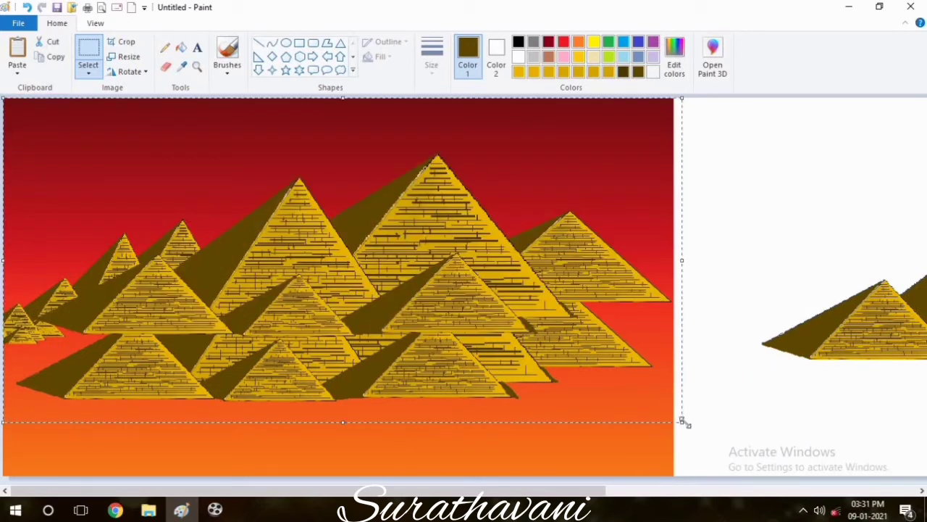
left_click_drag(684, 423, 684, 276)
left_click(710, 375)
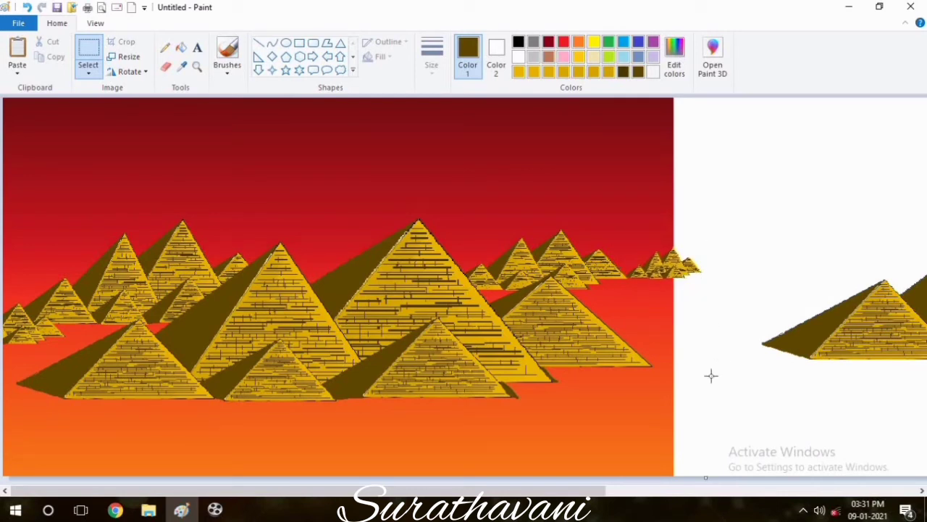
Step: Paint soft dark brown shadows beneath the small right-hand and left-hand pyramids with an artistic brush at its thickest size
left_click(231, 66)
left_click(312, 125)
left_click(432, 72)
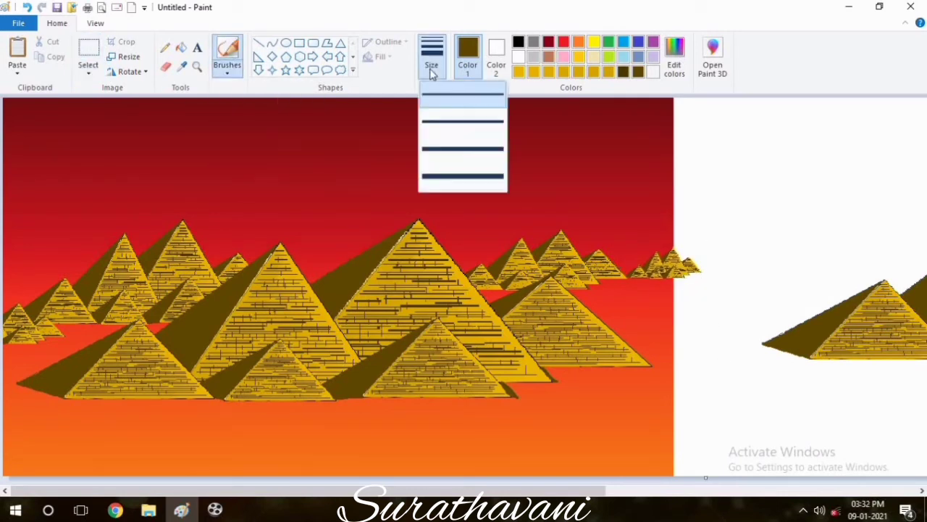
left_click(457, 177)
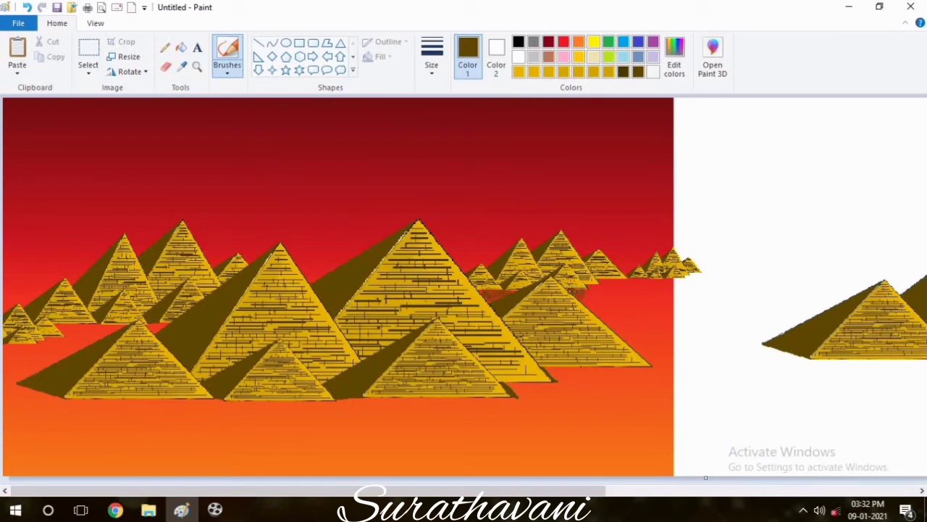
left_click_drag(599, 280, 674, 281)
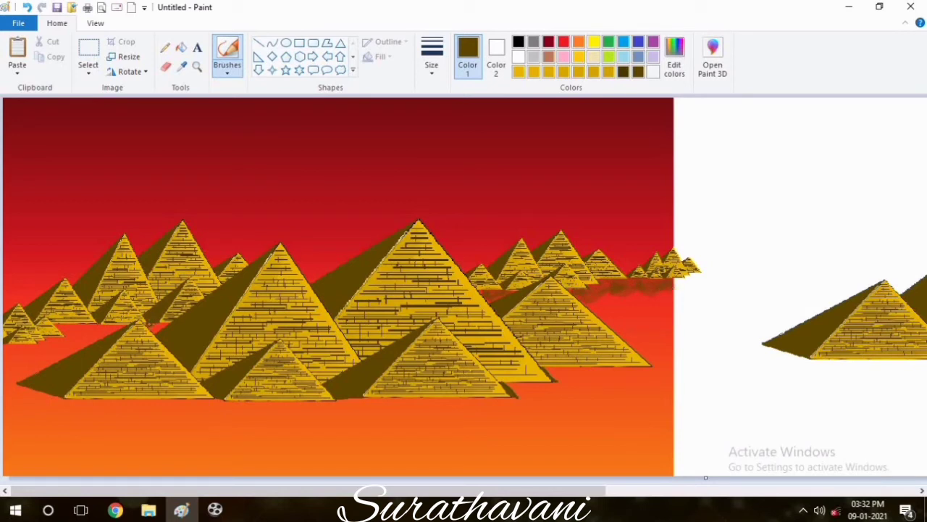
mouse_move(158, 332)
left_mouse_down()
mouse_move(77, 325)
mouse_move(67, 334)
mouse_move(95, 341)
left_mouse_up()
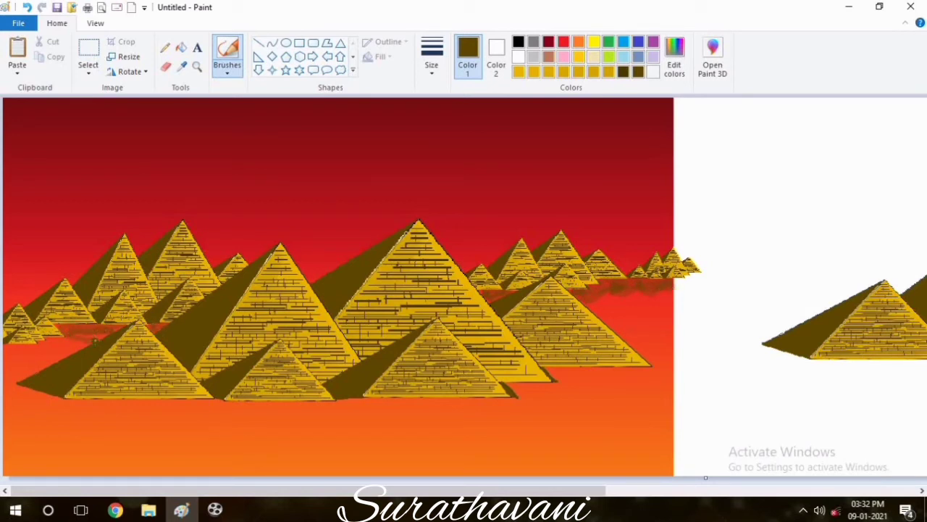
left_click_drag(26, 344, 67, 343)
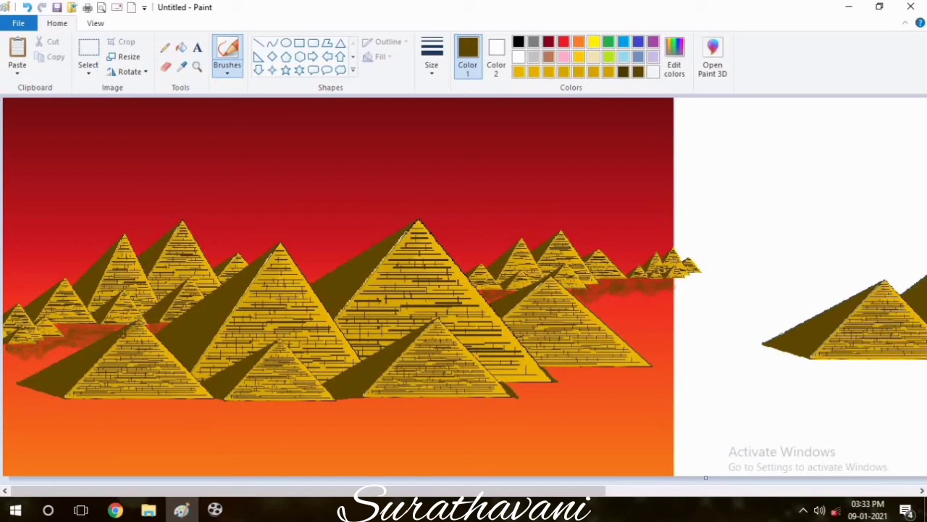
Step: Paint soft dark brown shading down the brick faces of the foreground, large and small background pyramids
left_click_drag(128, 332, 64, 397)
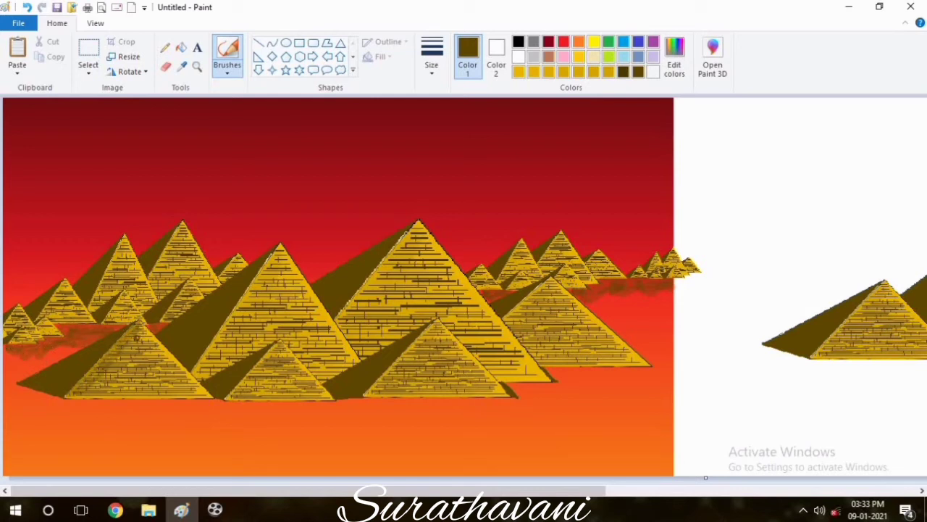
left_click_drag(137, 337, 91, 387)
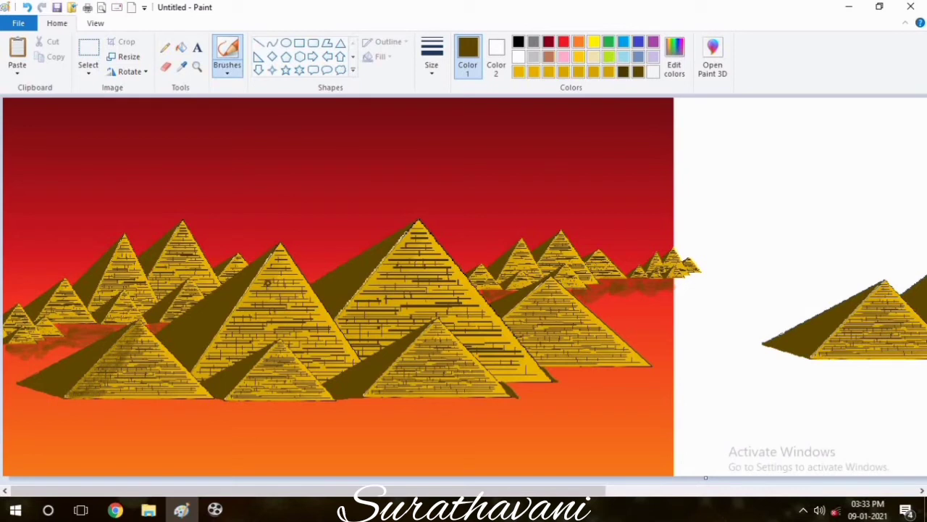
mouse_move(281, 246)
left_mouse_down()
mouse_move(190, 373)
mouse_move(261, 268)
mouse_move(212, 363)
mouse_move(247, 343)
mouse_move(268, 267)
mouse_move(226, 348)
mouse_move(268, 265)
mouse_move(259, 340)
left_mouse_up()
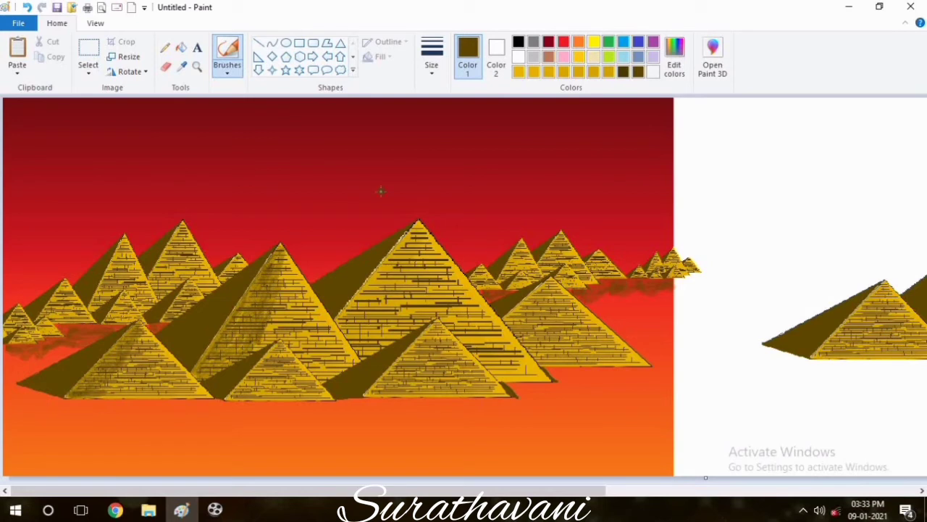
mouse_move(399, 246)
left_mouse_down()
mouse_move(342, 319)
mouse_move(396, 243)
mouse_move(383, 332)
mouse_move(348, 335)
mouse_move(386, 308)
mouse_move(352, 334)
left_mouse_up()
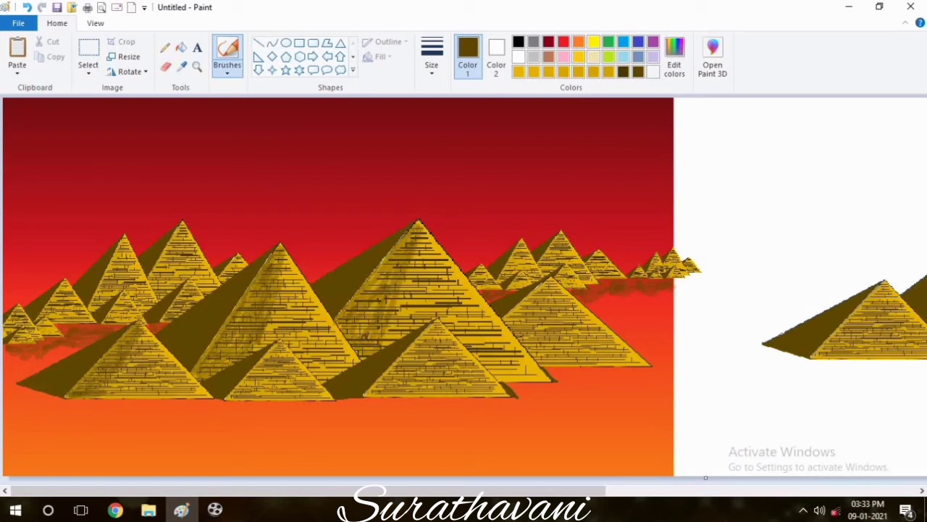
left_click_drag(372, 303, 365, 327)
mouse_move(543, 284)
left_mouse_down()
mouse_move(510, 333)
mouse_move(547, 290)
mouse_move(521, 344)
left_mouse_up()
mouse_move(437, 325)
left_mouse_down()
mouse_move(368, 391)
mouse_move(384, 380)
left_mouse_up()
mouse_move(267, 345)
left_mouse_down()
mouse_move(259, 371)
mouse_move(274, 349)
left_mouse_up()
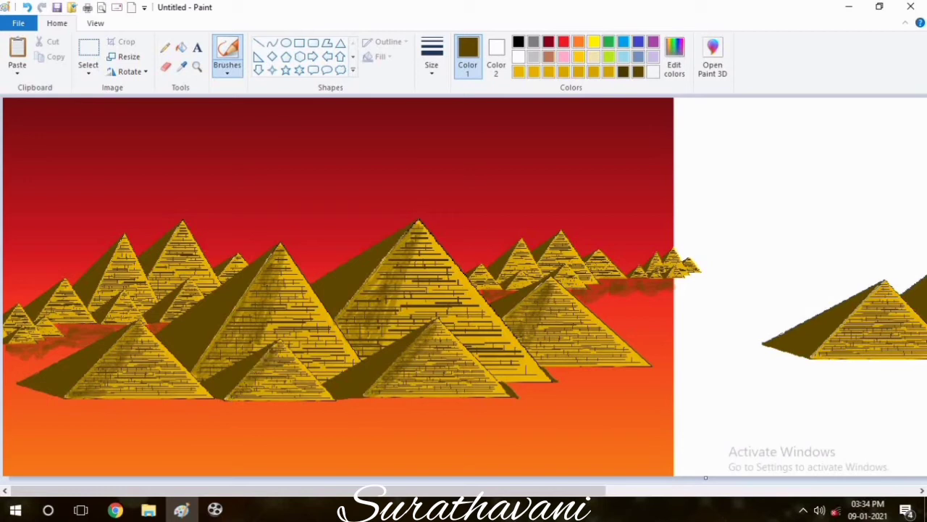
left_click_drag(21, 312, 23, 333)
left_click_drag(598, 254, 622, 273)
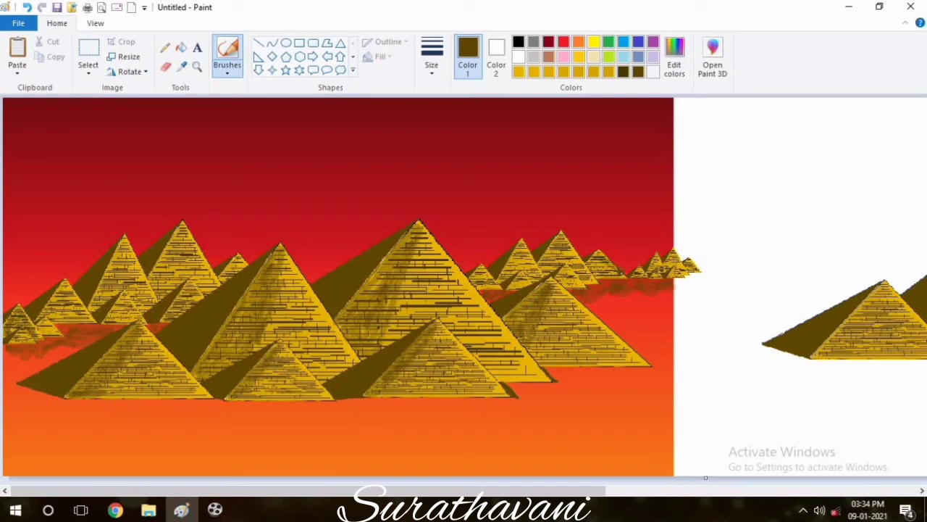
mouse_move(182, 226)
left_mouse_down()
mouse_move(205, 267)
mouse_move(182, 224)
left_mouse_up()
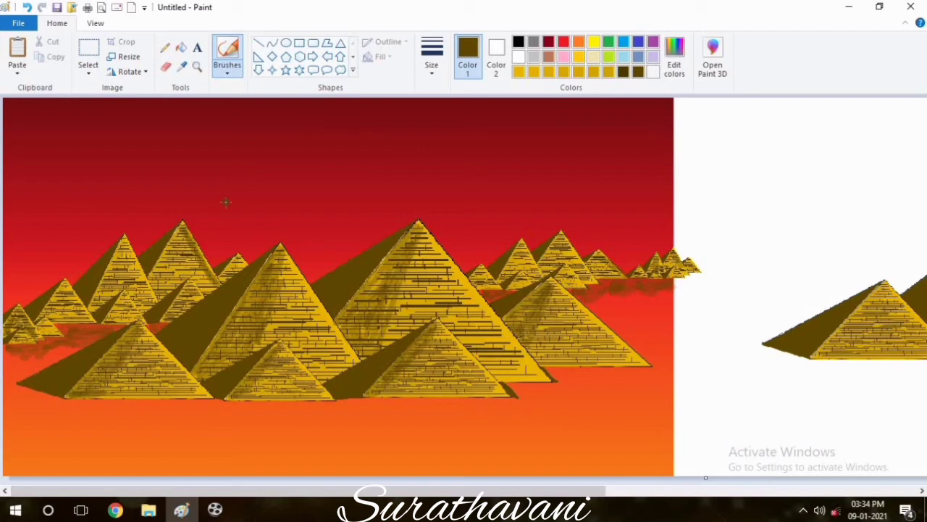
Step: Brush a thin dark brown ground shadow beneath the row of foreground pyramids with the Natural pencil brush
left_click(225, 70)
left_click(313, 116)
mouse_move(9, 387)
left_mouse_down()
mouse_move(64, 399)
mouse_move(457, 399)
mouse_move(565, 368)
mouse_move(597, 379)
mouse_move(631, 371)
left_mouse_up()
left_click(226, 70)
left_click(280, 92)
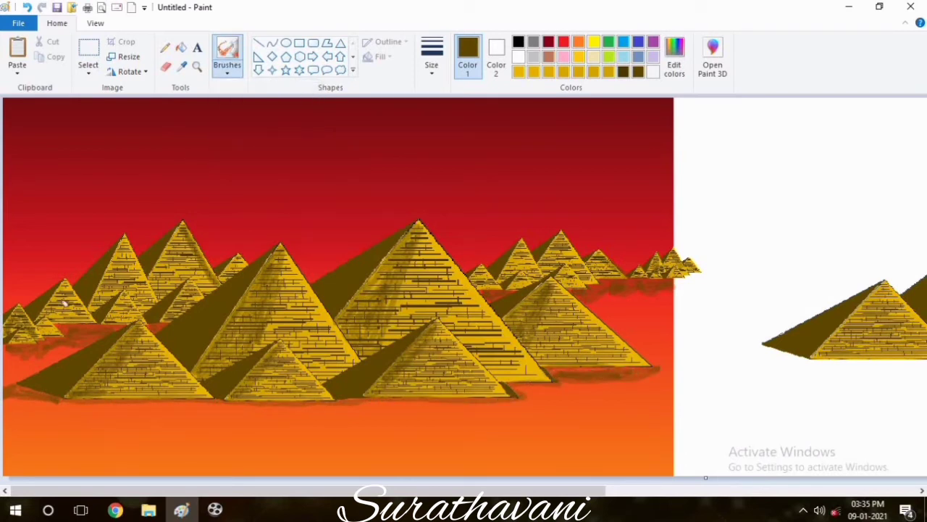
left_click(432, 58)
left_click(438, 121)
left_click_drag(14, 388, 385, 407)
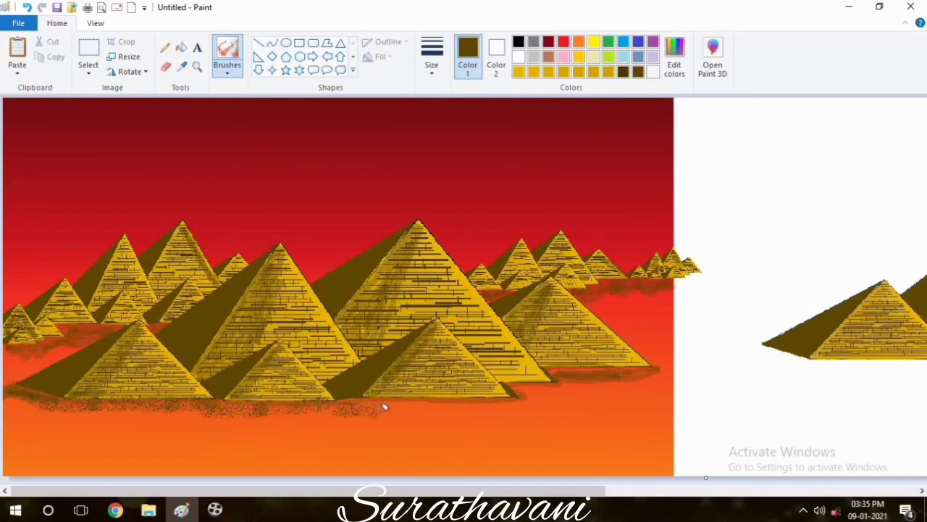
key("ctrl+z")
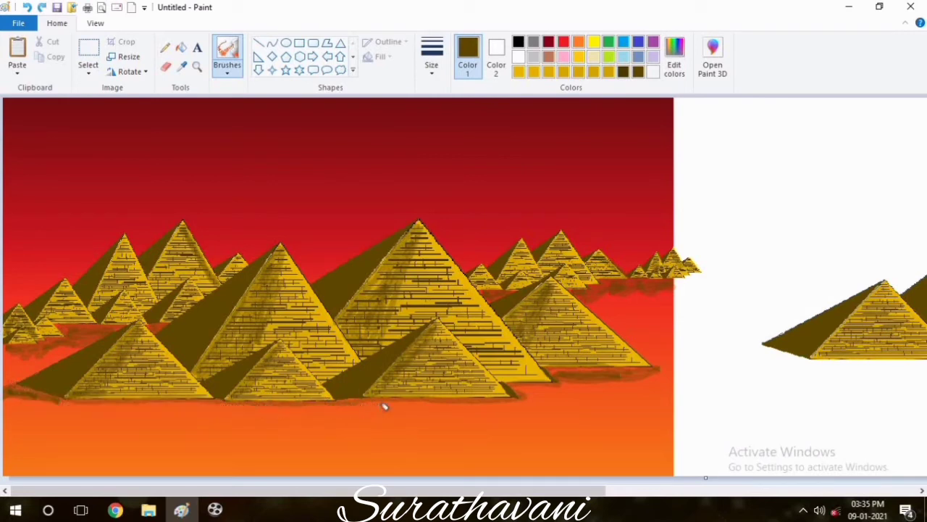
Step: Thicken the dark brown shadow along the foreground pyramids' bases with the Natural pencil brush, extending it past the sunset's right edge
left_click(227, 65)
left_click(312, 121)
mouse_move(17, 406)
left_mouse_down()
mouse_move(22, 394)
mouse_move(63, 406)
mouse_move(516, 401)
mouse_move(660, 371)
left_mouse_up()
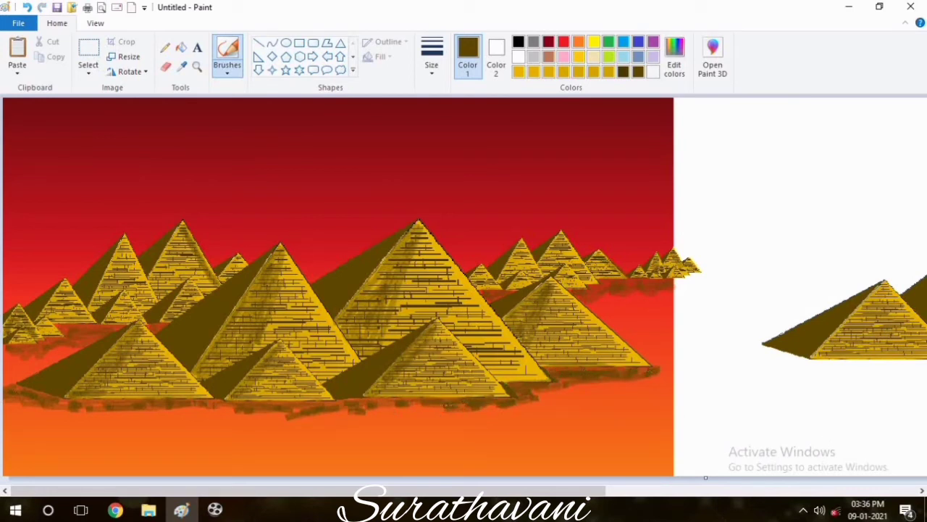
left_click_drag(343, 400, 241, 404)
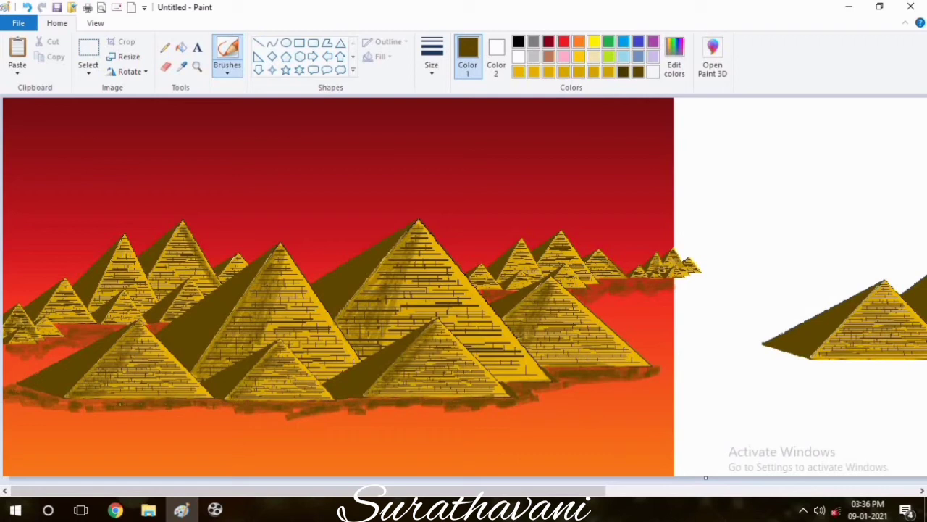
left_click_drag(647, 363, 659, 378)
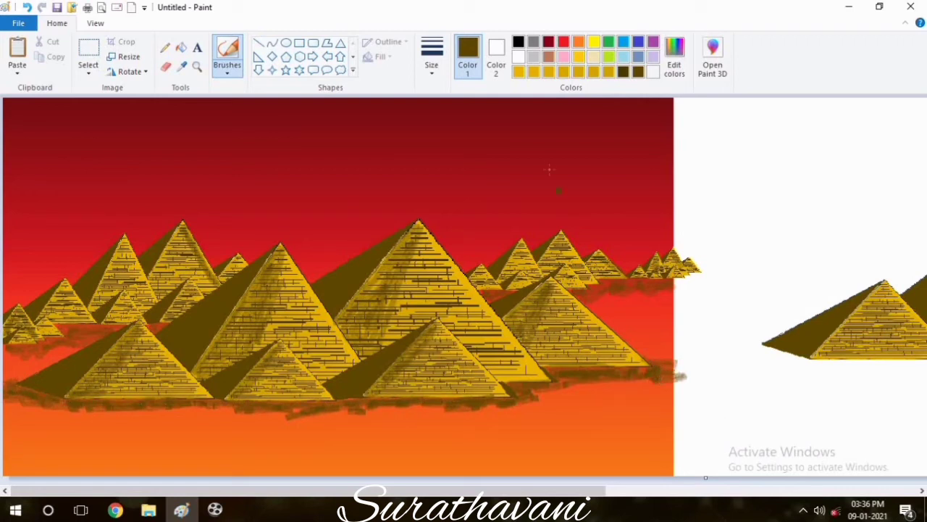
Step: Resize the canvas to trim it at the sunset's right edge, clearing the leftover pyramids and leaving blank white space beside it
left_click(95, 23)
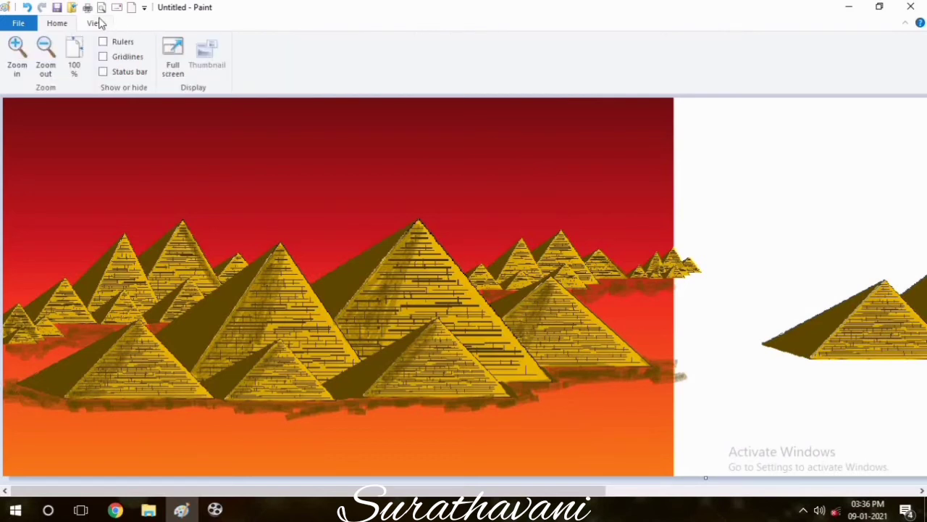
left_click(45, 48)
left_click_drag(707, 194, 674, 234)
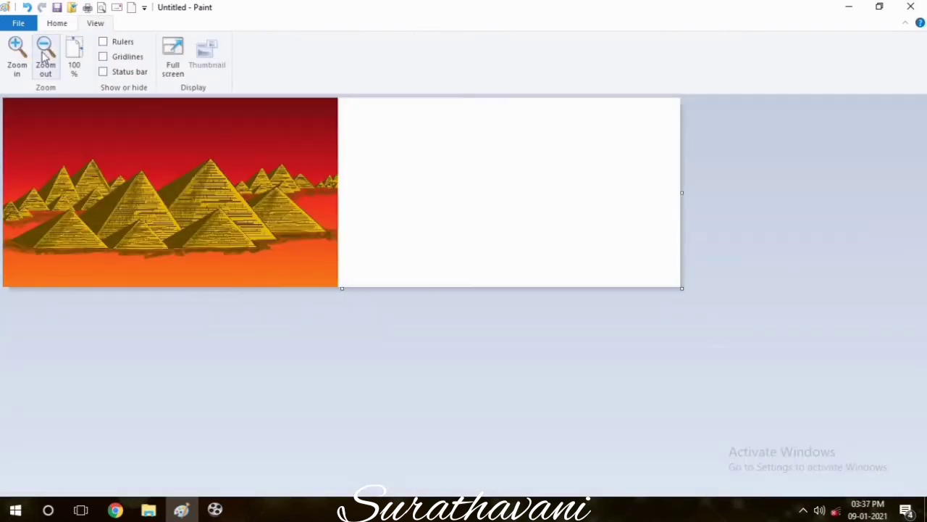
Step: Draw the top of a rider's head and the rider's back in black with the Pencil on the blank area beside the sunset
left_click(17, 49)
left_click_drag(305, 490, 566, 488)
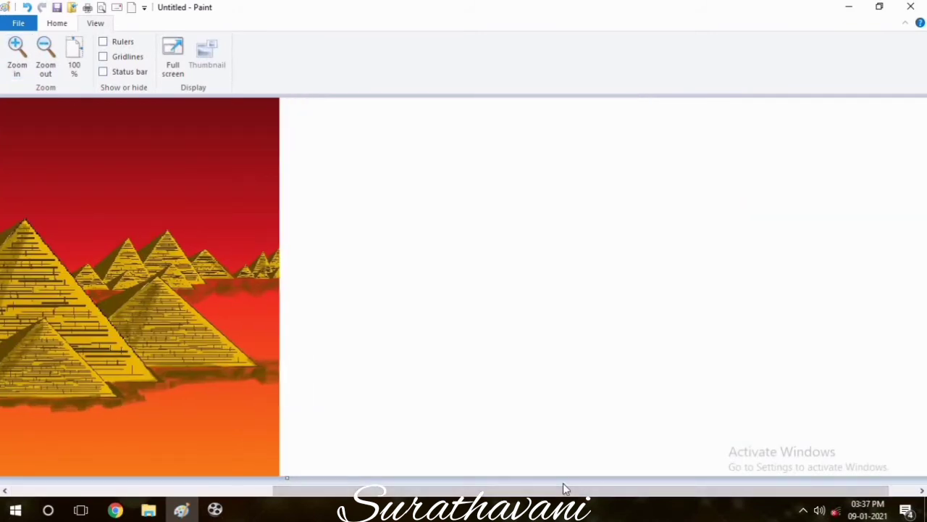
left_click(63, 27)
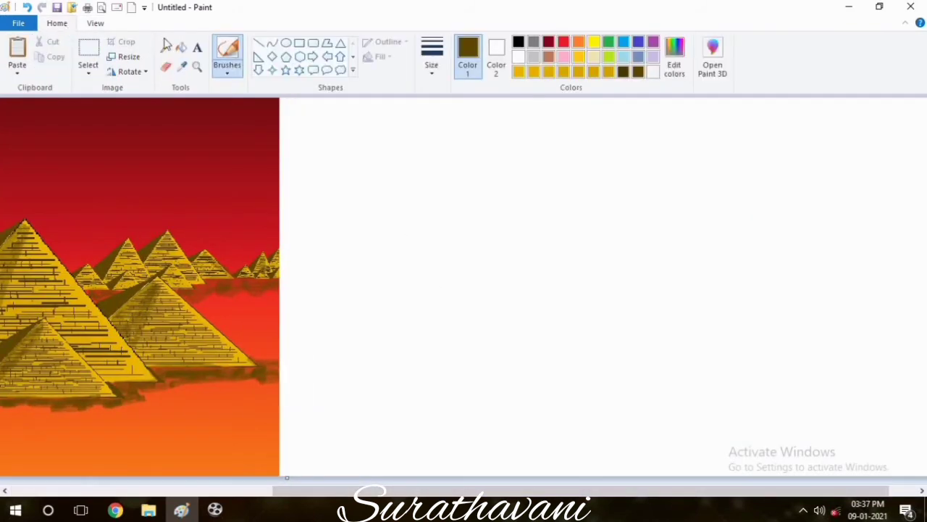
left_click(518, 42)
left_click(431, 59)
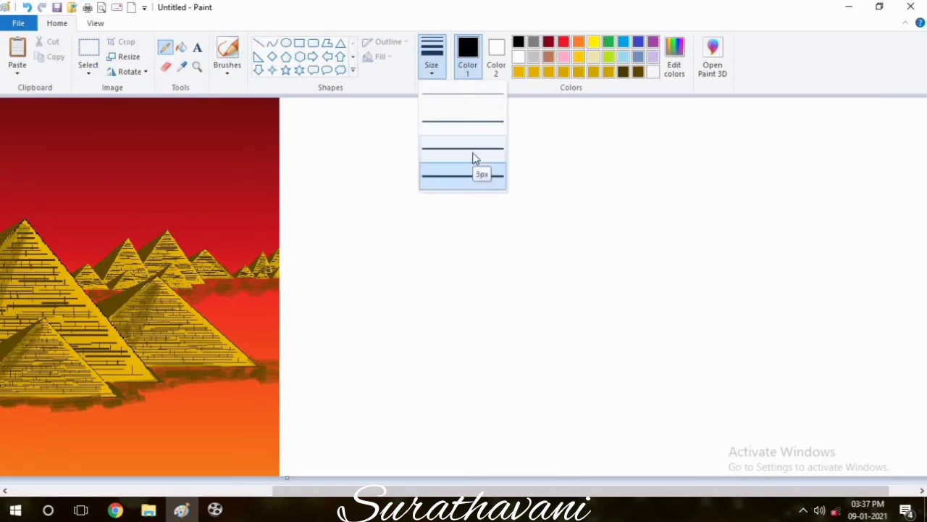
left_click(472, 163)
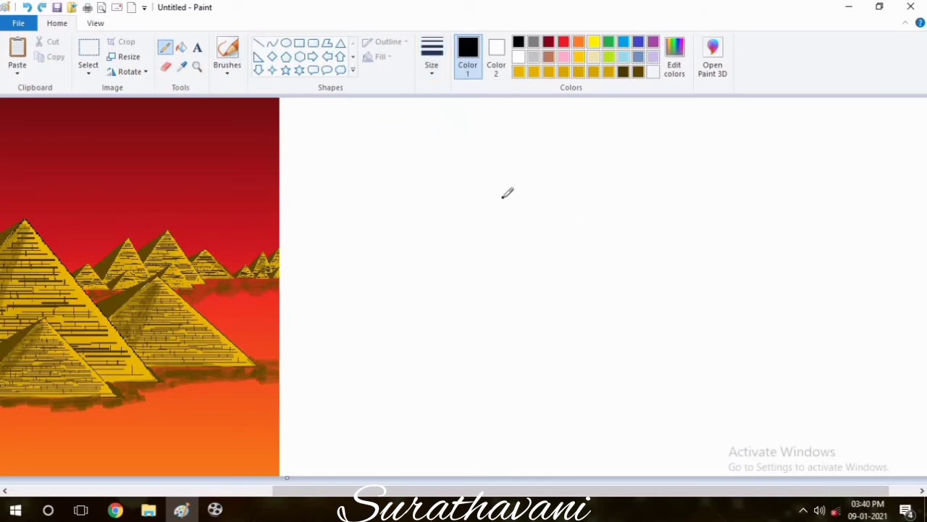
mouse_move(504, 195)
left_mouse_down()
mouse_move(475, 200)
mouse_move(454, 290)
left_mouse_up()
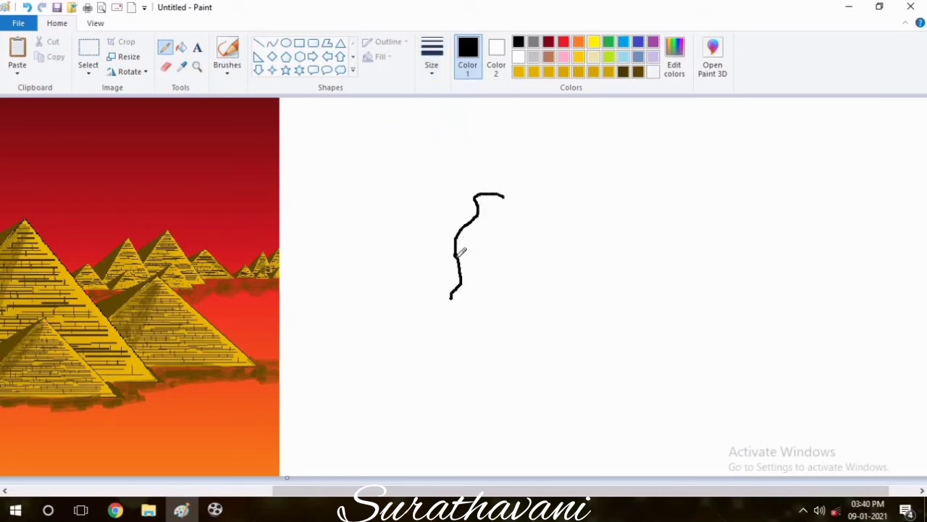
left_click_drag(457, 255, 455, 292)
left_click_drag(462, 257, 462, 255)
Step: Draw the camel's hindquarters, belly and four legs in black below the rider, running the legs to the canvas's lower edge
mouse_move(447, 315)
left_mouse_down()
mouse_move(438, 429)
mouse_move(445, 468)
mouse_move(466, 418)
mouse_move(472, 471)
mouse_move(477, 411)
left_mouse_up()
mouse_move(491, 390)
left_mouse_down()
mouse_move(501, 357)
mouse_move(571, 360)
mouse_move(578, 464)
left_mouse_up()
key("ctrl+z")
left_click_drag(569, 363, 580, 475)
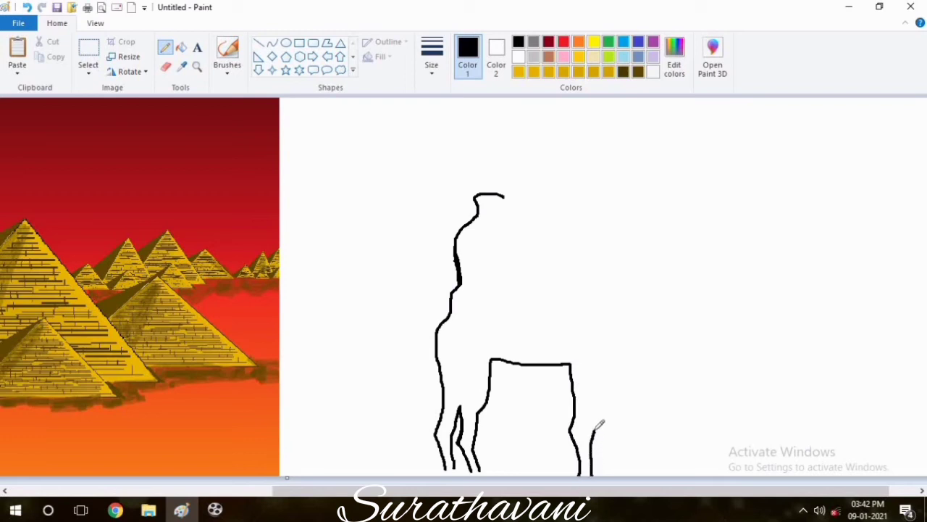
mouse_move(600, 425)
left_mouse_down()
mouse_move(589, 395)
mouse_move(615, 478)
left_mouse_up()
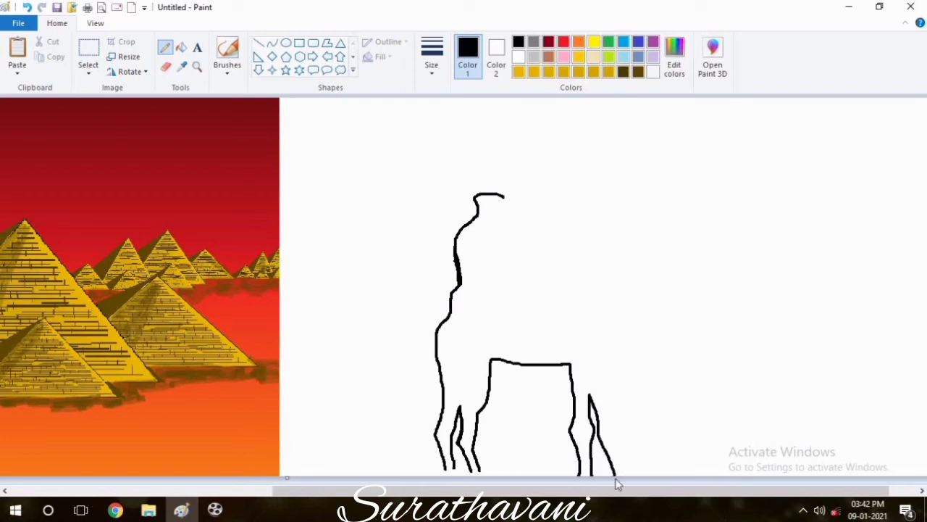
left_click_drag(477, 468, 484, 476)
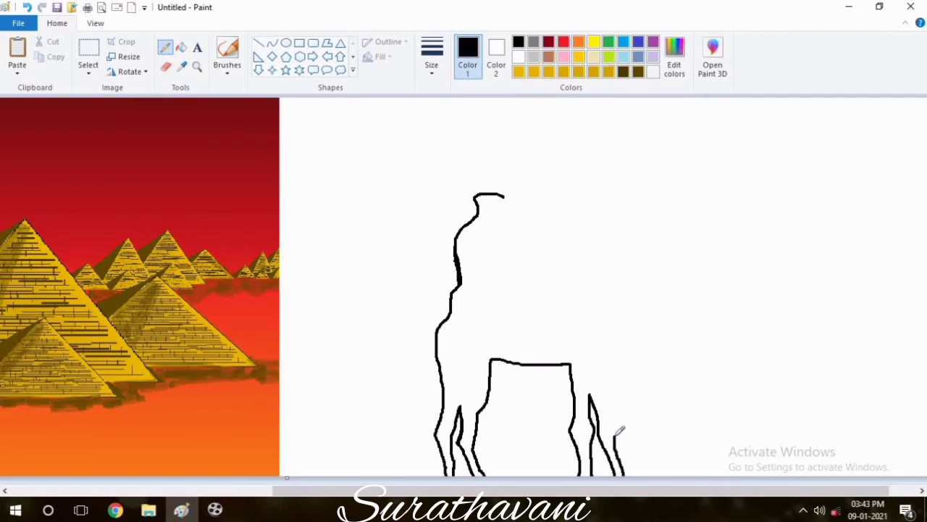
left_click_drag(616, 432, 603, 387)
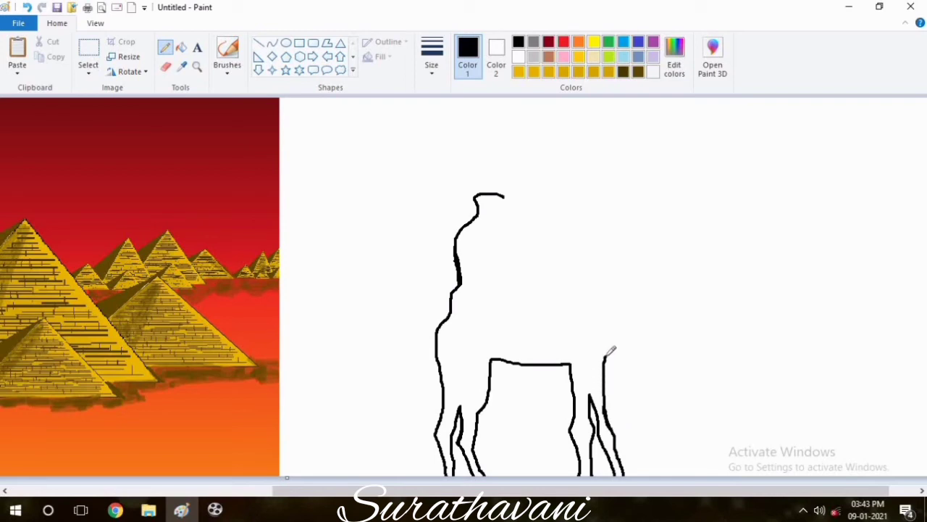
Step: Outline the camel's chest, neck and head, and the rider's face, front and outstretched arm
mouse_move(624, 331)
left_mouse_down()
mouse_move(648, 321)
mouse_move(661, 252)
mouse_move(677, 227)
mouse_move(689, 200)
left_mouse_up()
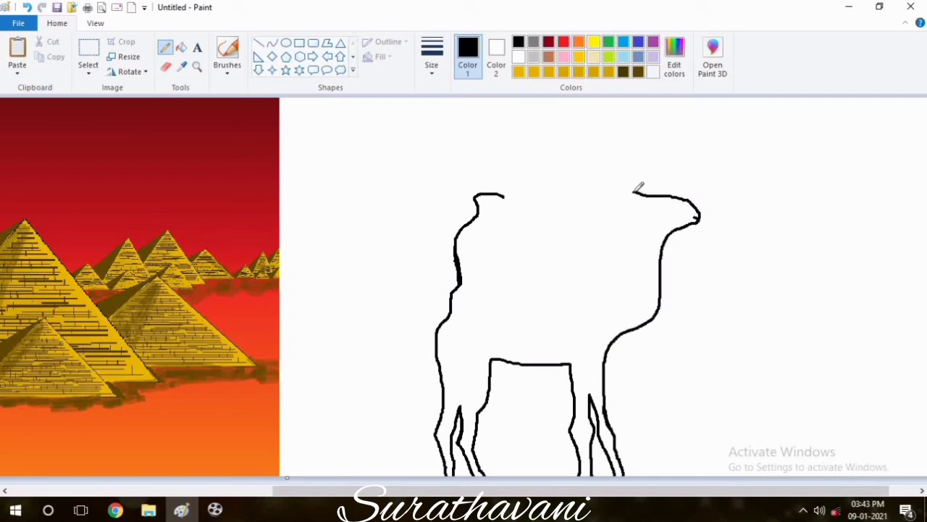
mouse_move(633, 196)
left_mouse_down()
mouse_move(638, 238)
mouse_move(604, 273)
left_mouse_up()
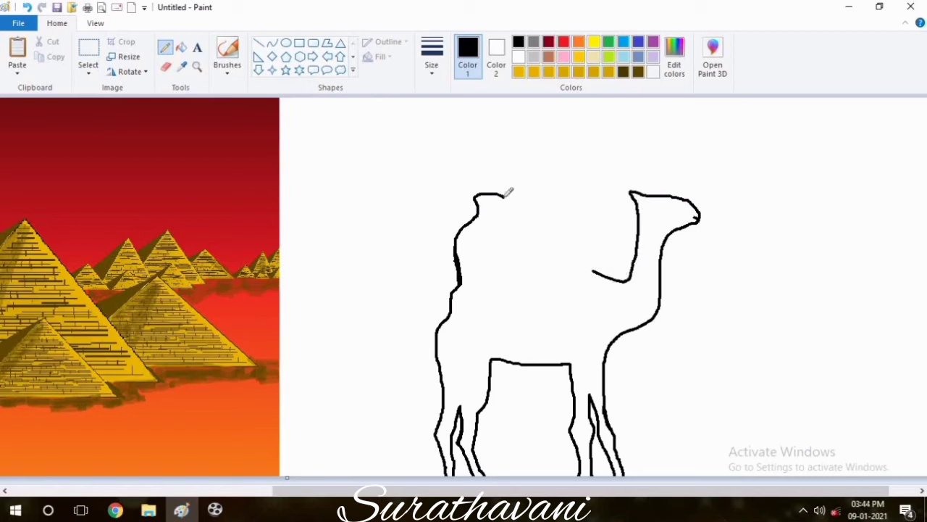
mouse_move(510, 233)
left_mouse_down()
mouse_move(534, 258)
mouse_move(591, 265)
mouse_move(555, 258)
left_mouse_up()
Step: Erase the stray camel back line, redraw it from the rider's arm to the neck and add a thin rein
left_click(165, 66)
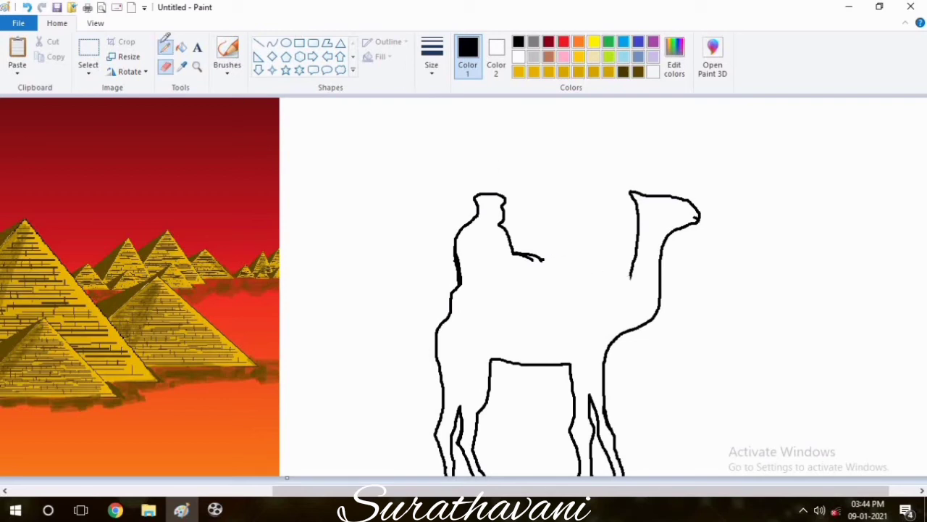
left_click(165, 47)
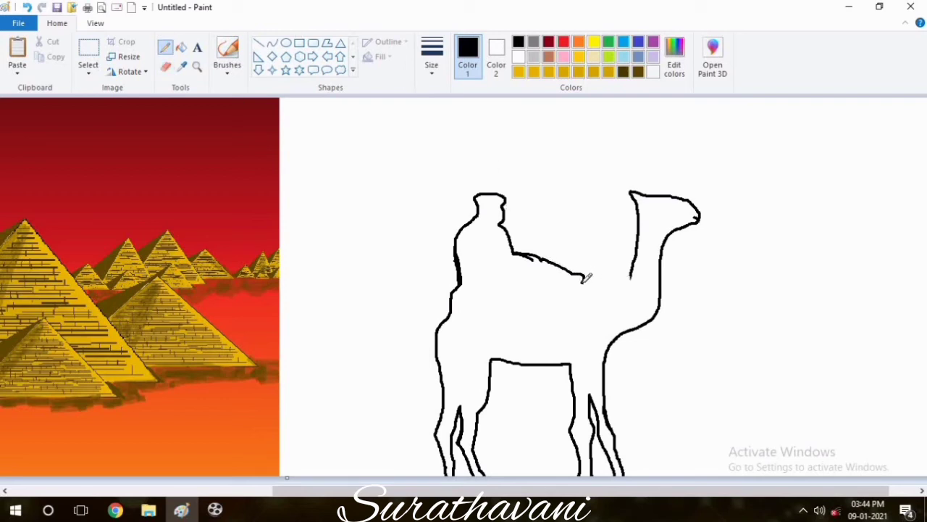
left_click_drag(587, 278, 625, 289)
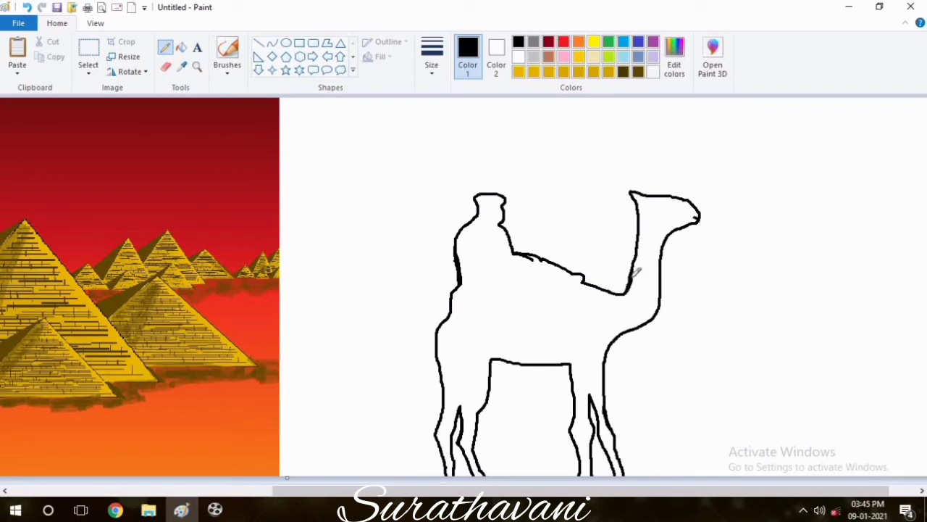
left_click(431, 58)
left_click(441, 114)
left_click_drag(624, 286, 585, 278)
Step: Fill the camel and rider outline with black and select the whole silhouette
left_click(181, 47)
left_click(484, 261)
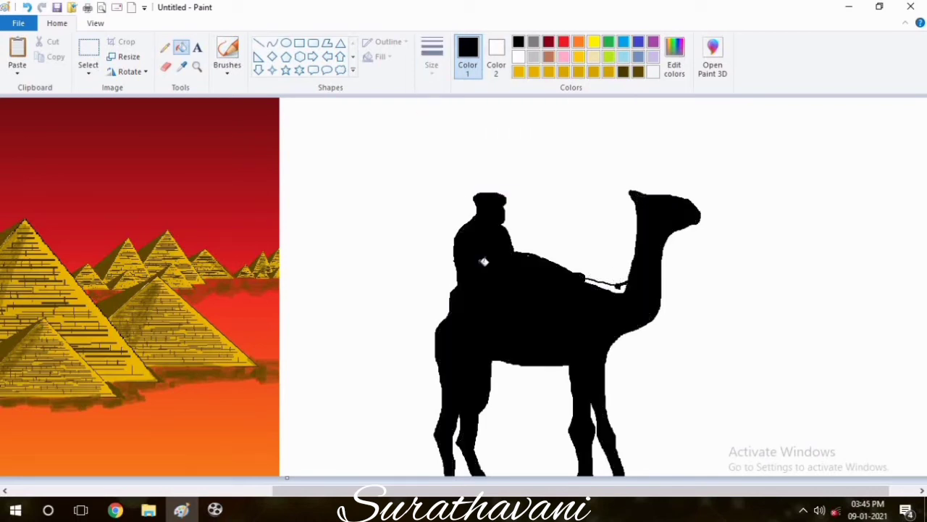
left_click(89, 51)
left_click_drag(364, 119, 750, 503)
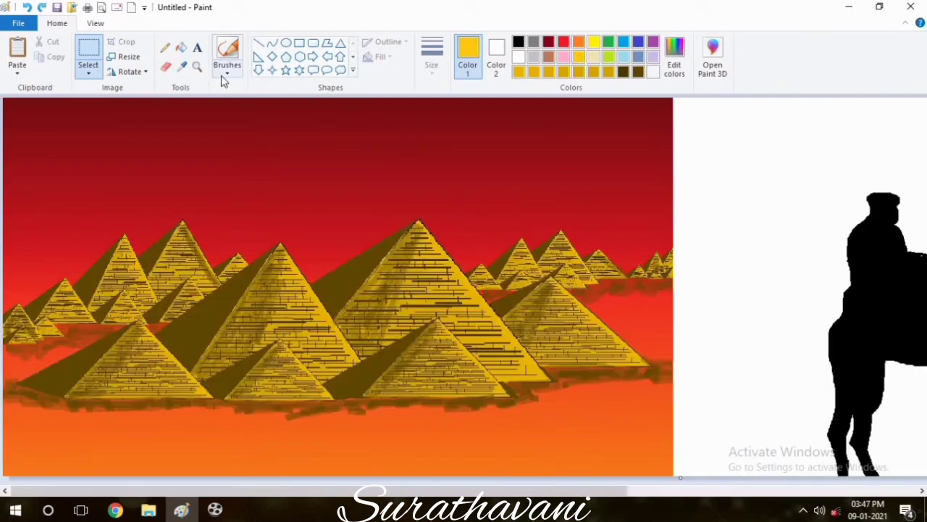
Step: Paint golden yellow sand across the orange foreground below the pyramids with the Natural pencil brush
left_click(227, 72)
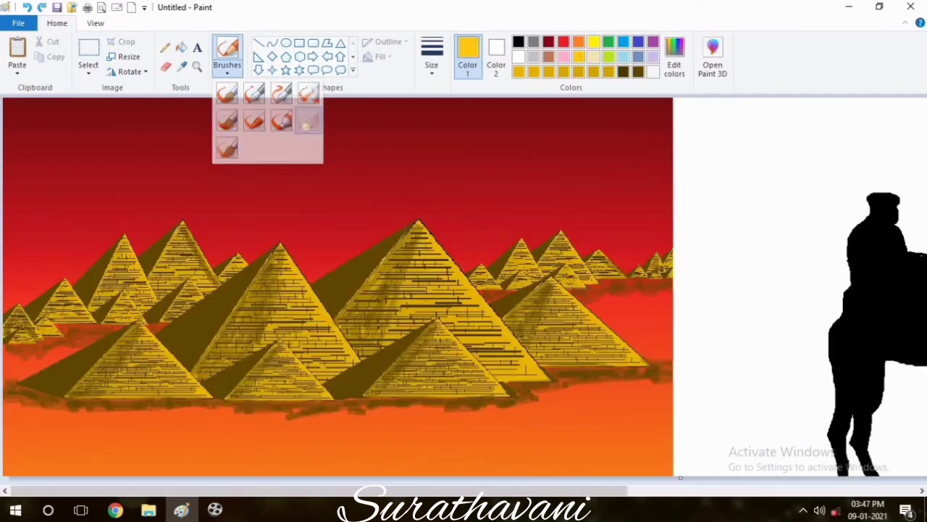
left_click(306, 120)
left_click_drag(385, 449, 572, 419)
left_click_drag(478, 410, 543, 419)
mouse_move(158, 462)
left_mouse_down()
mouse_move(137, 472)
mouse_move(387, 444)
mouse_move(528, 450)
mouse_move(710, 435)
mouse_move(500, 420)
mouse_move(22, 457)
mouse_move(271, 456)
left_mouse_up()
mouse_move(271, 422)
left_mouse_down()
mouse_move(492, 463)
mouse_move(19, 433)
mouse_move(82, 445)
left_mouse_up()
left_click_drag(8, 419, 125, 431)
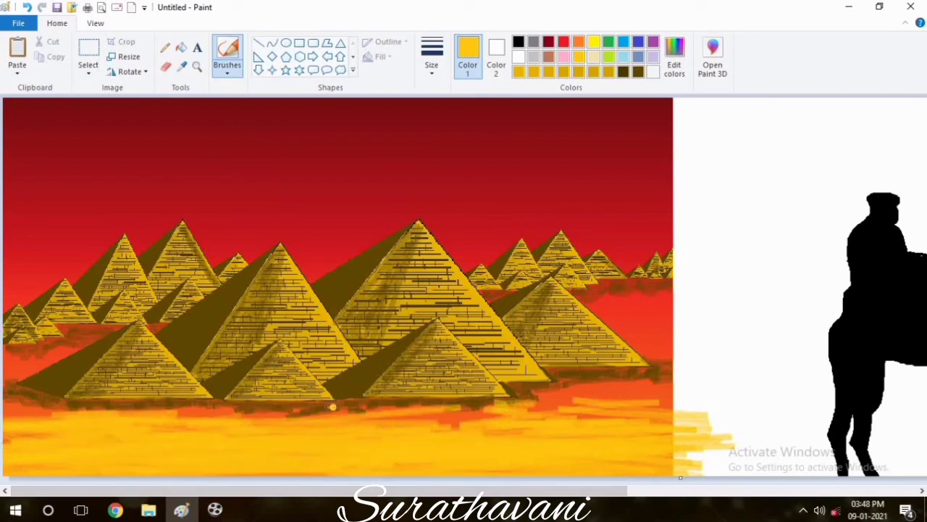
Step: Extend the golden sand up to the foreground pyramids' bases and over the red ground around the background pyramids on both sides
mouse_move(333, 407)
left_mouse_down()
mouse_move(80, 410)
mouse_move(22, 435)
mouse_move(294, 407)
mouse_move(492, 414)
mouse_move(681, 395)
mouse_move(652, 399)
mouse_move(557, 376)
mouse_move(674, 371)
mouse_move(557, 374)
mouse_move(600, 385)
mouse_move(467, 404)
mouse_move(561, 406)
mouse_move(590, 388)
mouse_move(522, 397)
mouse_move(580, 411)
mouse_move(678, 371)
mouse_move(671, 422)
left_mouse_up()
mouse_move(343, 402)
left_mouse_down()
mouse_move(51, 401)
mouse_move(230, 407)
mouse_move(7, 391)
mouse_move(80, 406)
left_mouse_up()
mouse_move(490, 294)
left_mouse_down()
mouse_move(667, 283)
mouse_move(581, 296)
mouse_move(644, 354)
mouse_move(610, 326)
mouse_move(602, 297)
mouse_move(685, 304)
mouse_move(623, 319)
mouse_move(688, 316)
mouse_move(631, 339)
mouse_move(648, 340)
mouse_move(655, 366)
mouse_move(676, 324)
mouse_move(612, 315)
mouse_move(627, 318)
mouse_move(627, 333)
mouse_move(605, 297)
mouse_move(656, 346)
mouse_move(597, 306)
mouse_move(676, 321)
mouse_move(586, 284)
mouse_move(482, 294)
left_mouse_up()
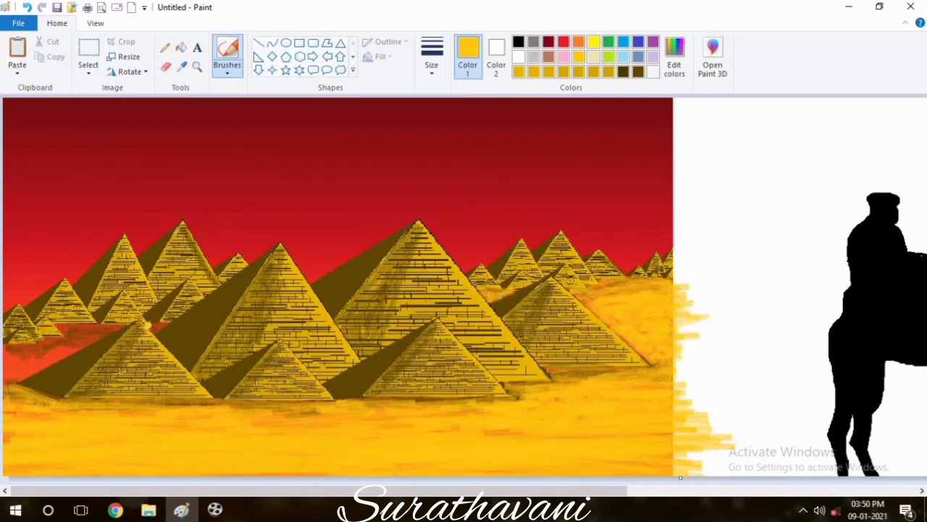
mouse_move(168, 324)
left_mouse_down()
mouse_move(80, 328)
mouse_move(101, 335)
mouse_move(33, 366)
mouse_move(65, 351)
mouse_move(49, 342)
mouse_move(15, 351)
mouse_move(18, 373)
mouse_move(109, 326)
left_mouse_up()
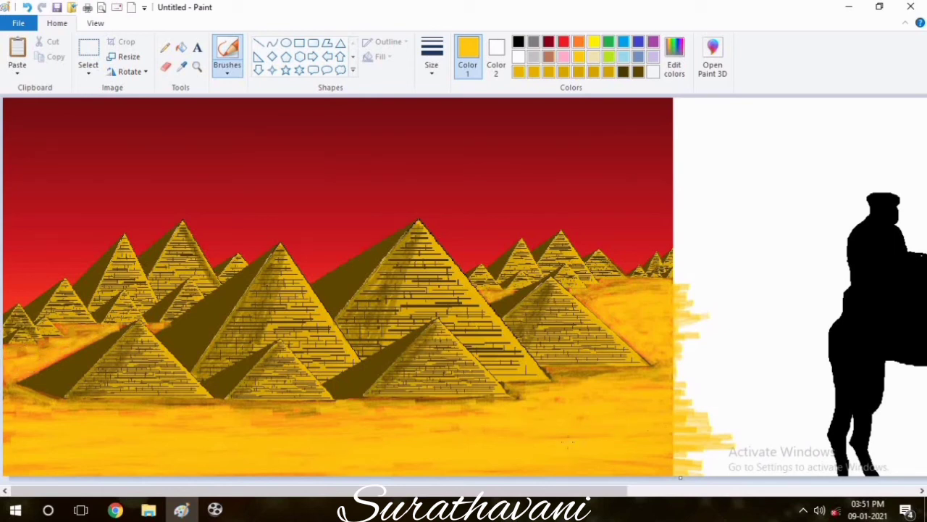
Step: Add the last golden sand strokes across the foreground below the front pyramids
left_click_drag(159, 426, 220, 423)
left_click_drag(481, 412, 261, 414)
Step: Place seven small copies of the camel rider on the foreground sand, four below the left pyramids and three below the right ones
key("ctrl+v")
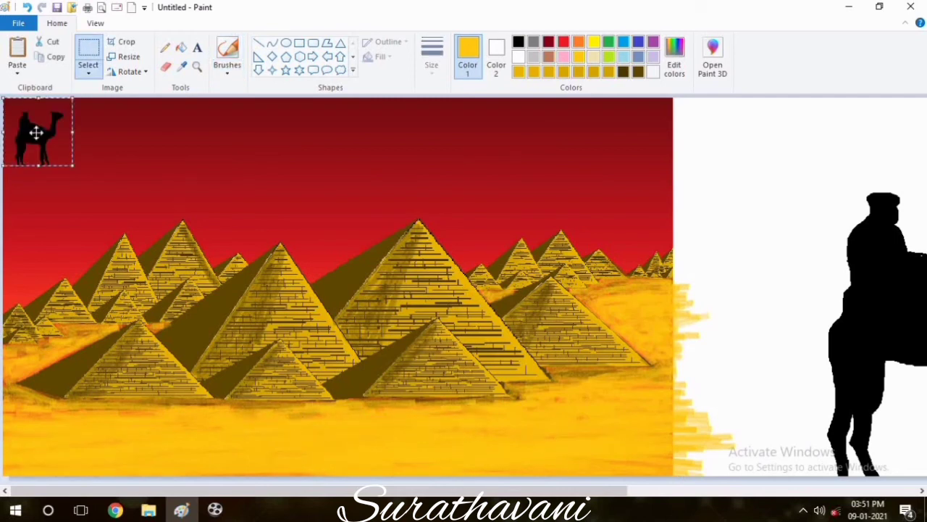
left_click_drag(35, 132, 182, 421)
key("ctrl+v")
left_click_drag(32, 133, 122, 429)
key("ctrl+v")
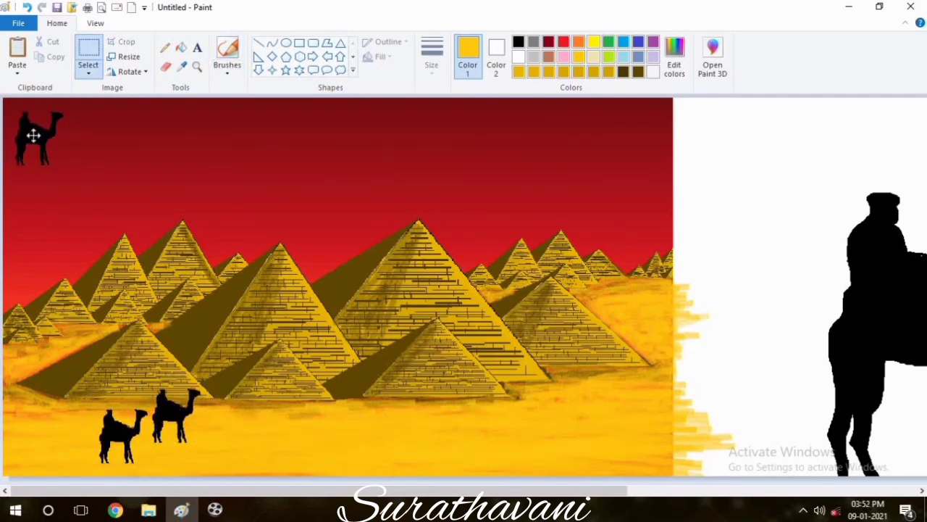
left_click_drag(36, 133, 607, 405)
key("ctrl+v")
key("ctrl+v")
key("ctrl+v")
key("ctrl+v")
left_click_drag(35, 133, 644, 438)
Step: Place two shrunken camel rider copies on the distant dune beside the rightmost pyramids
key("ctrl+v")
left_click_drag(72, 165, 646, 295)
key("ctrl+v")
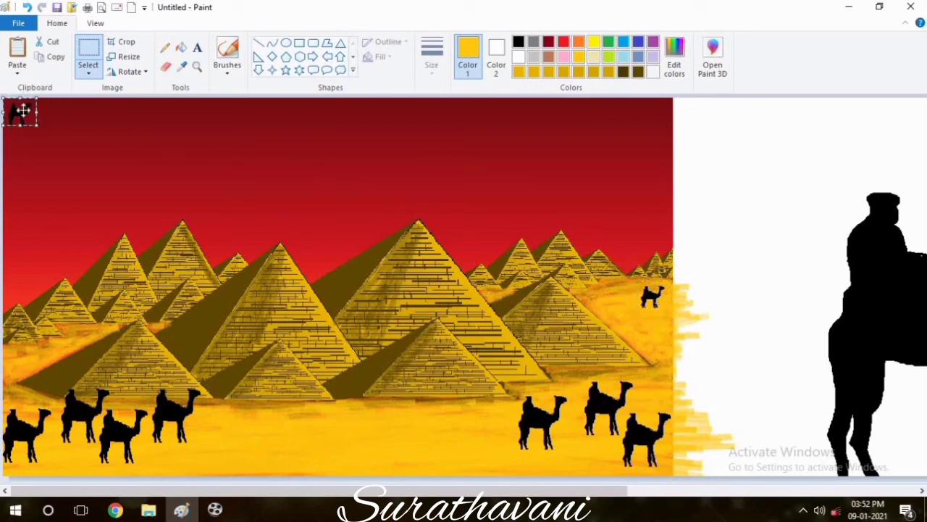
left_click_drag(21, 110, 627, 312)
left_click(798, 274)
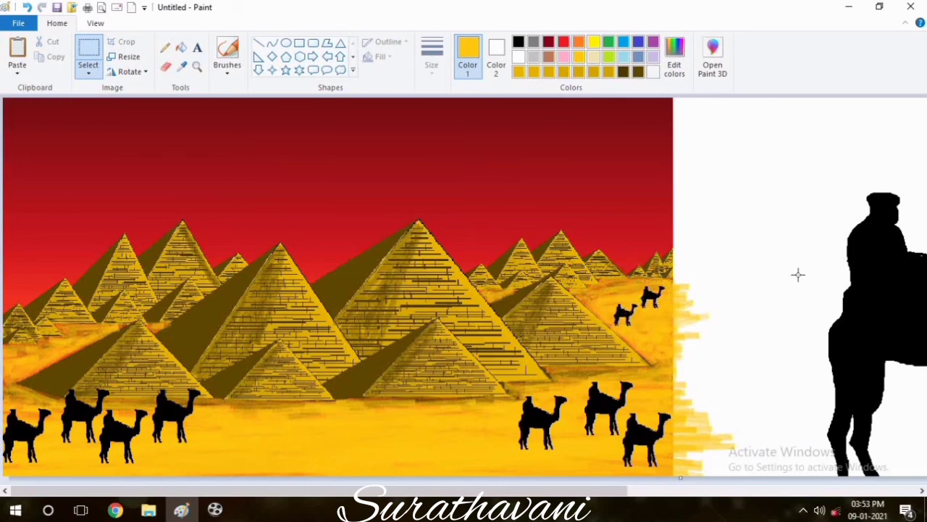
Step: Trim the canvas to the painting's right edge, cutting off the white area with the large camel silhouette
left_click_drag(580, 490, 873, 491)
left_click_drag(924, 287, 240, 252)
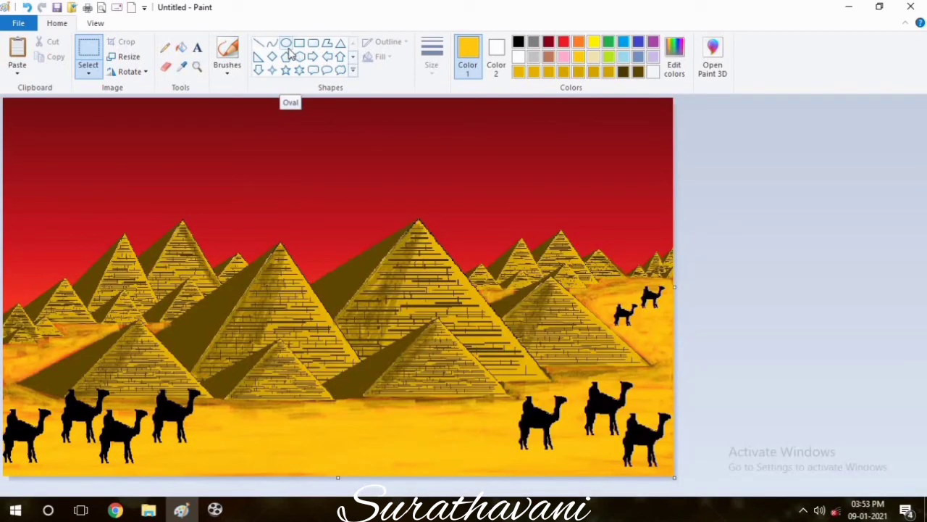
Step: Dot the red sky with scattered white stars in two sizes using the standard brush
left_click(227, 72)
left_click(224, 93)
left_click(518, 57)
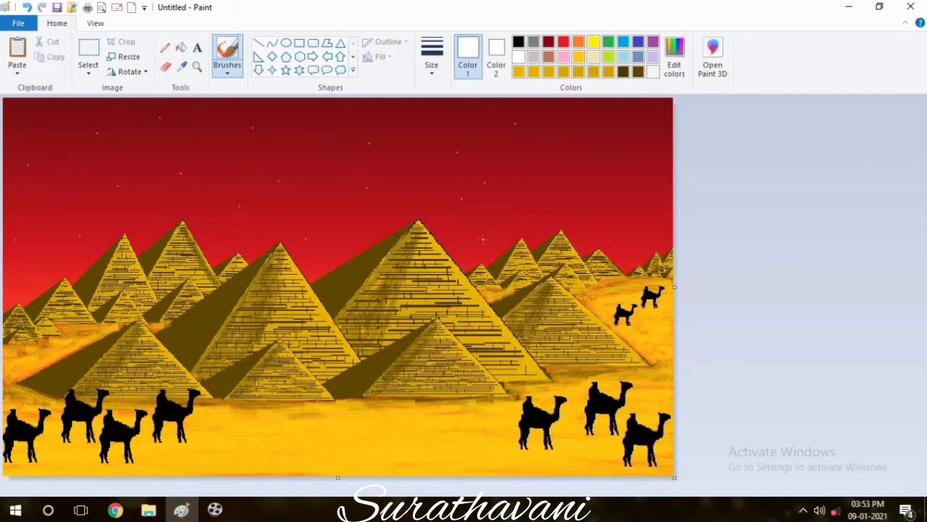
left_click(432, 54)
left_click(445, 149)
Step: Widen the canvas to the right and fill the new blank strip with green, with green as the background colour
left_click_drag(674, 287, 835, 287)
left_click(608, 41)
left_click(496, 58)
left_click(608, 42)
left_click(181, 47)
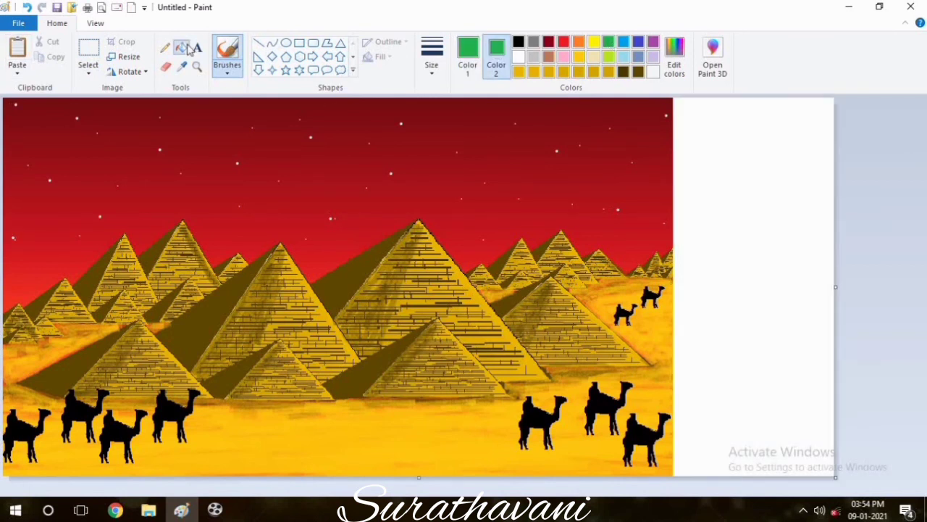
left_click(766, 167)
Step: Draw a sparkling white star on the green strip from a thick brush dot crossed by thin vertical and horizontal lines
left_click(470, 69)
left_click(518, 56)
left_click(227, 50)
left_click(432, 71)
left_click(453, 176)
left_click(762, 176)
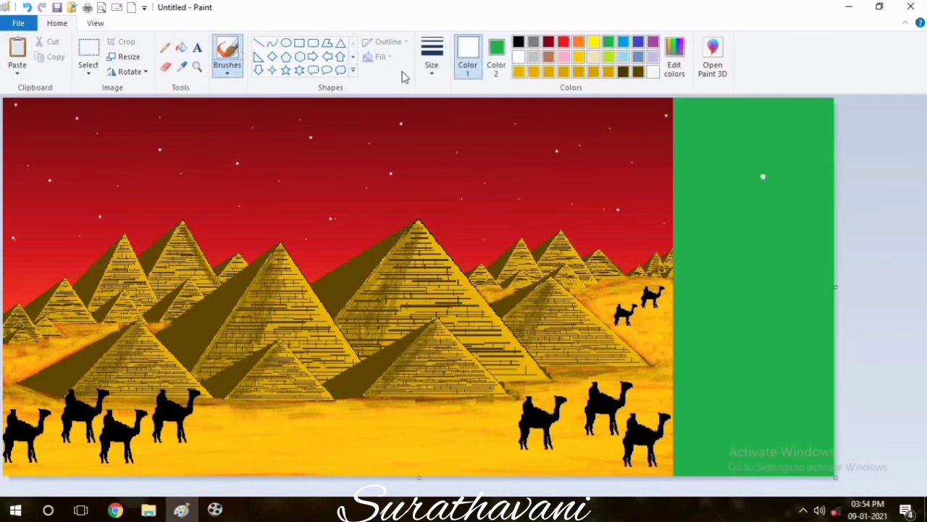
left_click(259, 43)
left_click(433, 69)
left_click(449, 106)
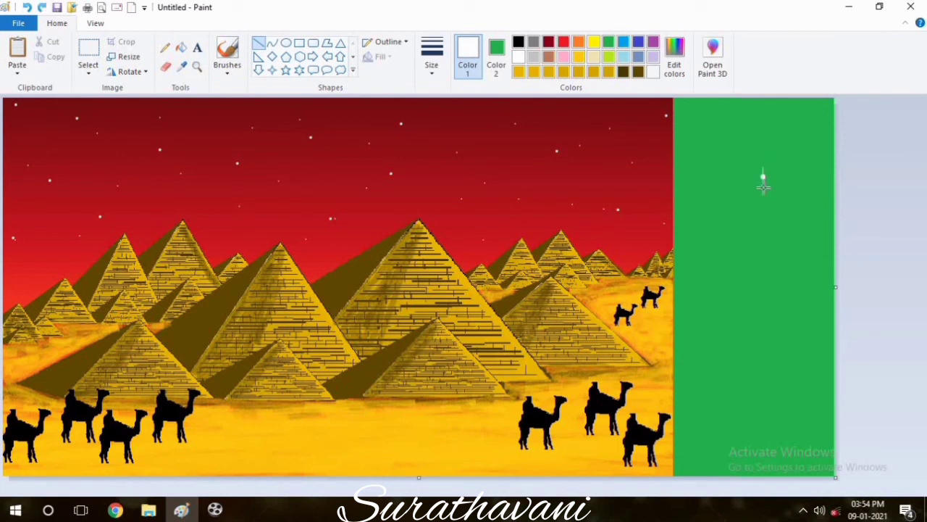
Step: Copy the sparkling star and place copies in the sky above the far-left pyramids and near the upper-right corner
left_click(88, 50)
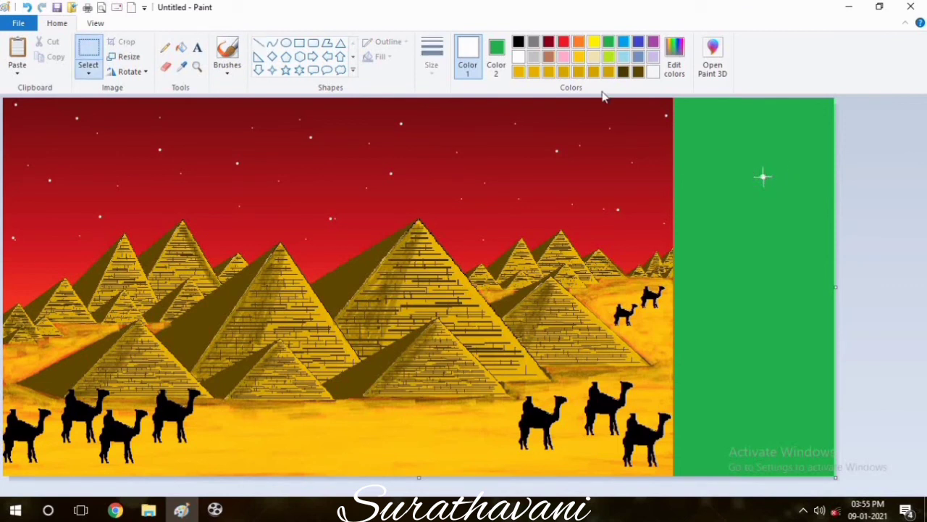
left_click_drag(689, 109, 815, 288)
key("ctrl+c")
key("ctrl+v")
key("ctrl+v")
left_click_drag(32, 220, 580, 195)
Step: Place four more sparkling star copies, between the two tallest central pyramids, high right of centre, above the right pyramids and at the far-left horizon
key("ctrl+v")
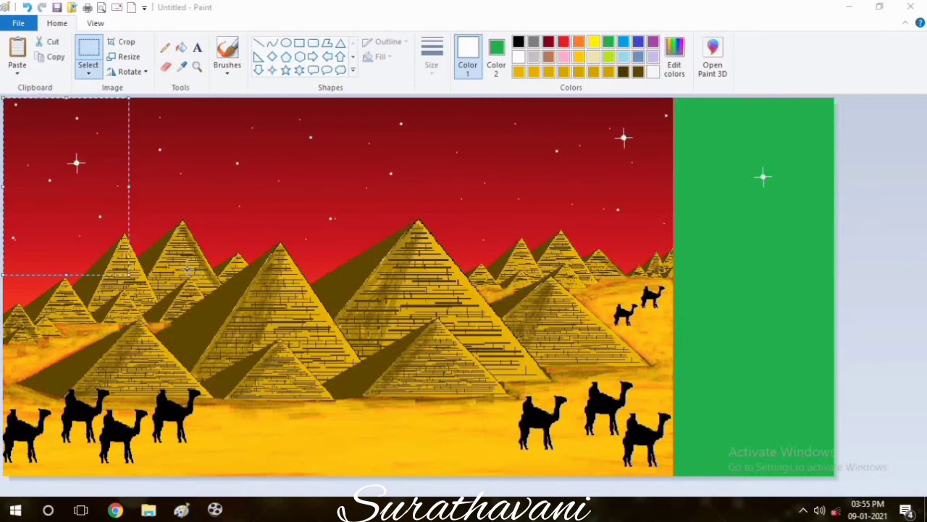
left_click_drag(86, 204, 316, 242)
key("ctrl+v")
left_click_drag(89, 156, 474, 106)
key("ctrl+v")
left_click_drag(74, 191, 522, 217)
key("ctrl+v")
left_click(261, 107)
Step: Scatter clusters of tiny white stars across the sky and trim the green strip off the canvas
left_click(227, 57)
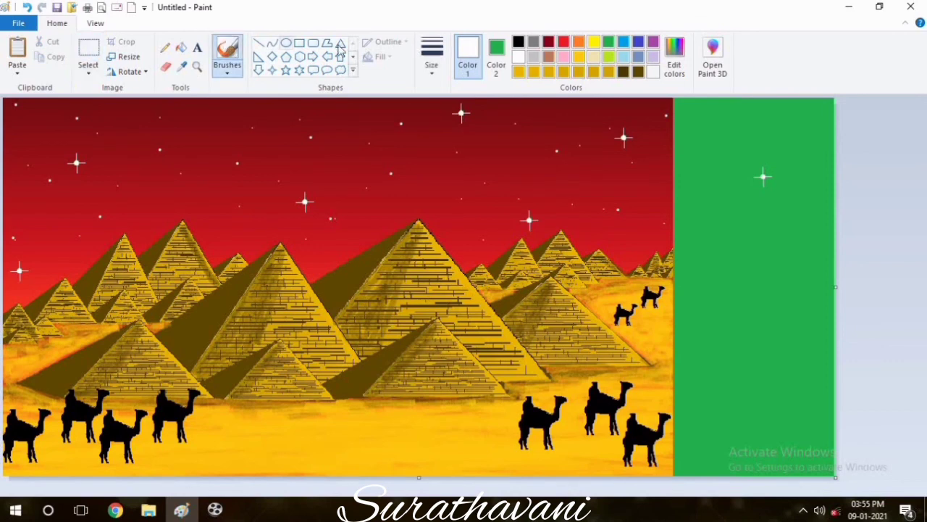
left_click(432, 56)
left_click(439, 122)
left_click_drag(836, 288, 674, 311)
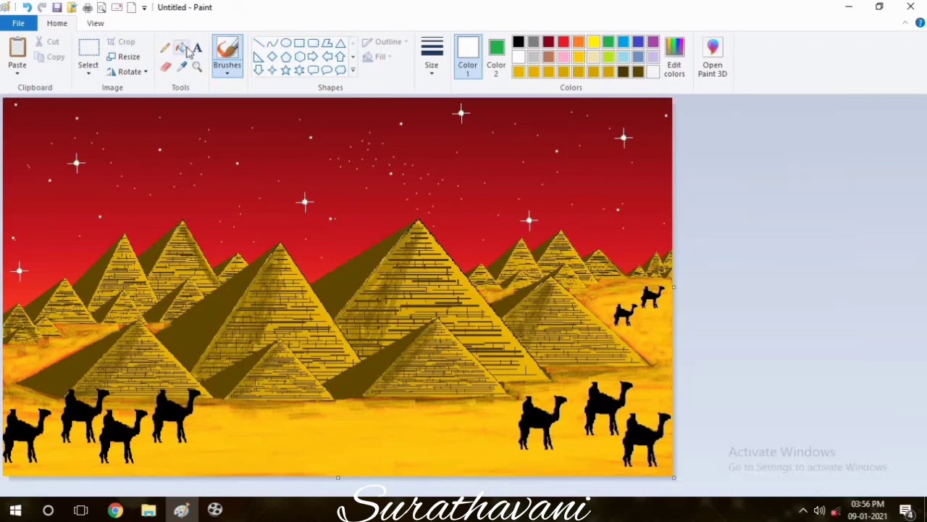
Step: Sign the painting "surathavani" in white 18-point Monotype Corsiva on a transparent background in its bottom-right corner
left_click(197, 48)
left_click(607, 464)
type("Surathavani")
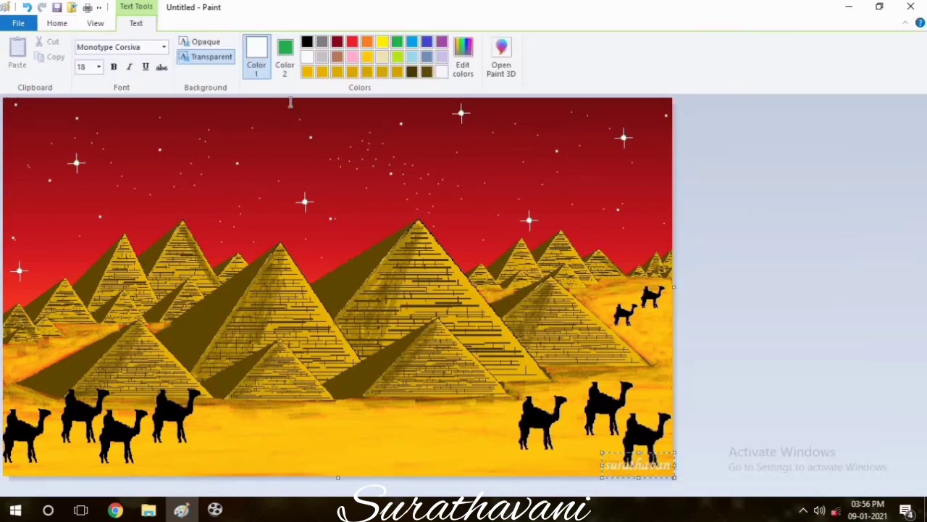
left_click_drag(602, 465, 596, 465)
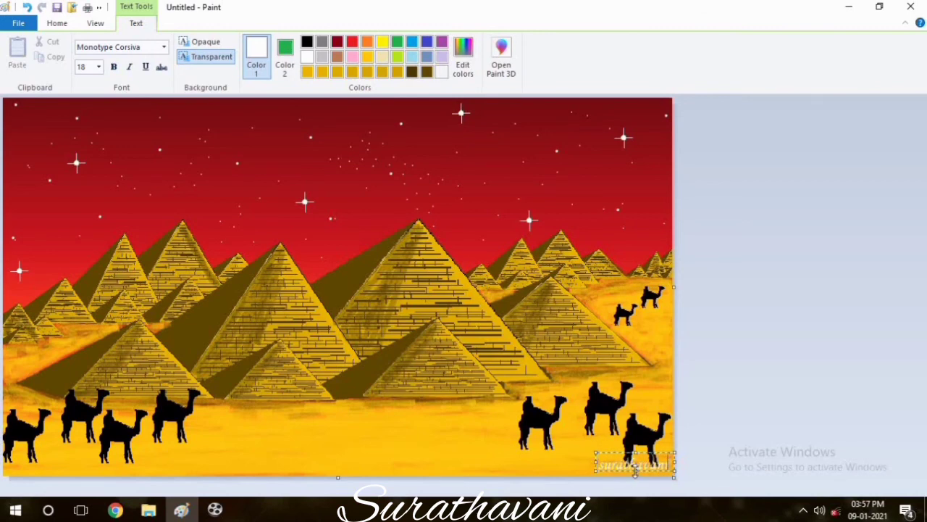
left_click_drag(655, 452, 655, 457)
left_click(467, 334)
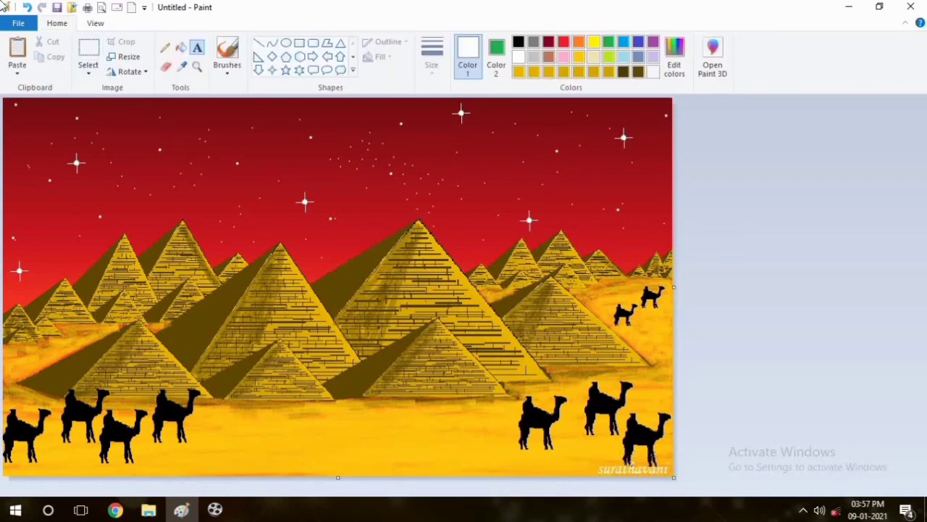